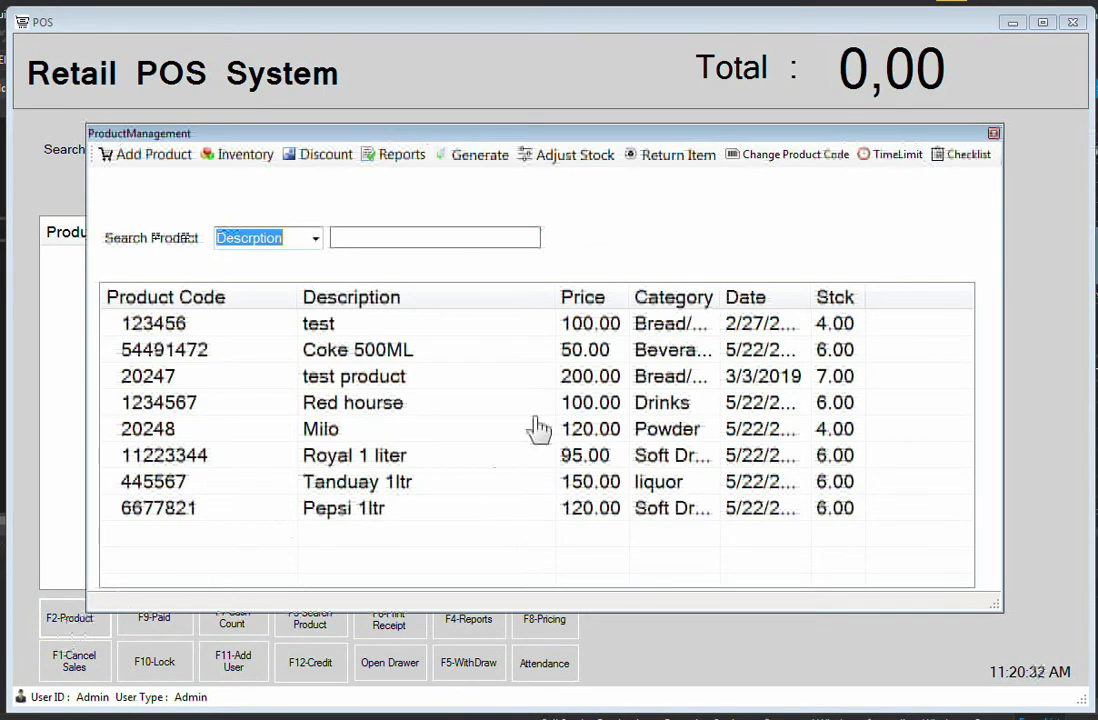
Look over the payment, cash count and product search forms, closing each one again.
{"action": "left_click", "coordinate": [993, 133]}
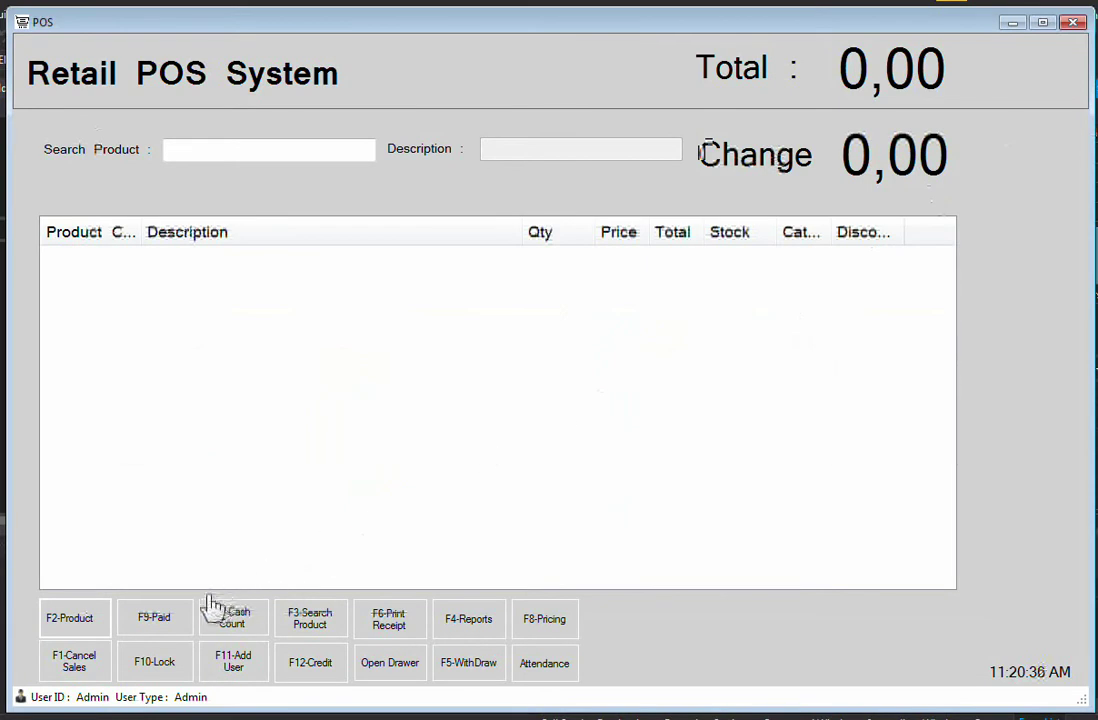
{"action": "key", "text": "F9"}
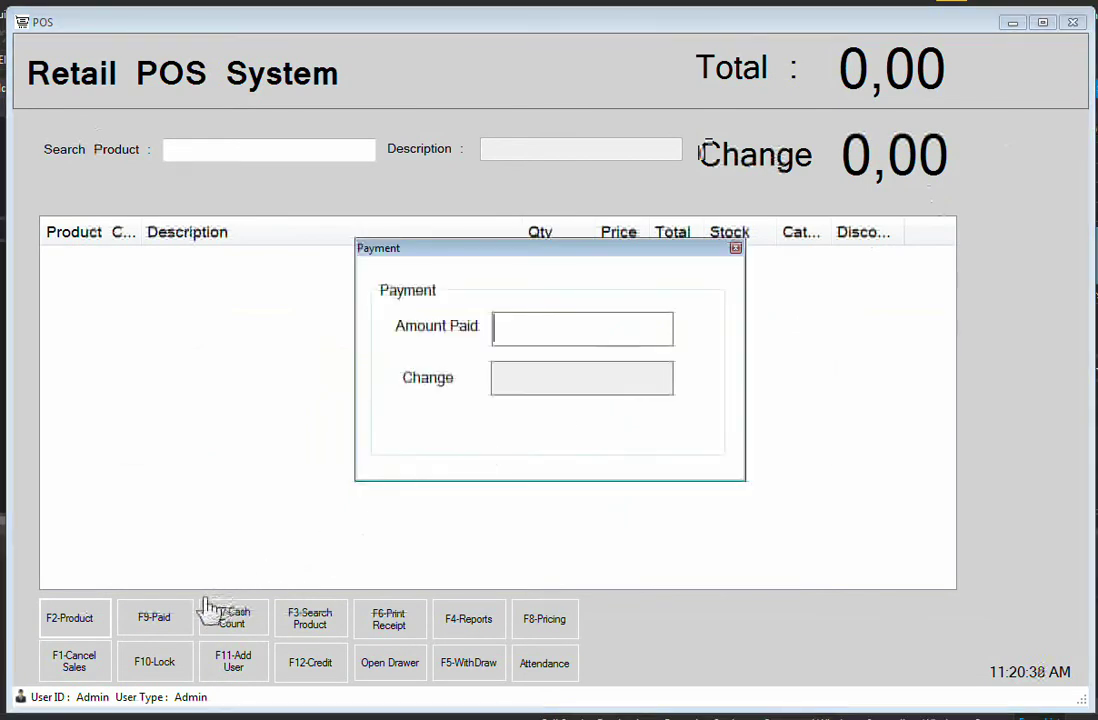
{"action": "left_click", "coordinate": [740, 250]}
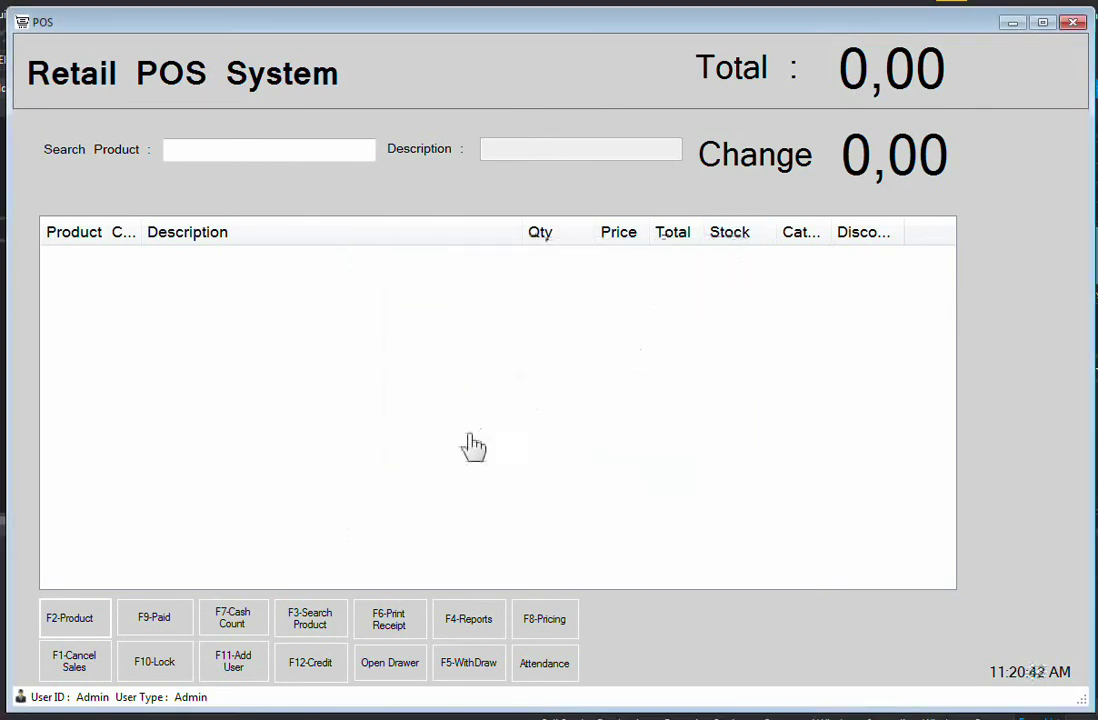
{"action": "left_click", "coordinate": [255, 625]}
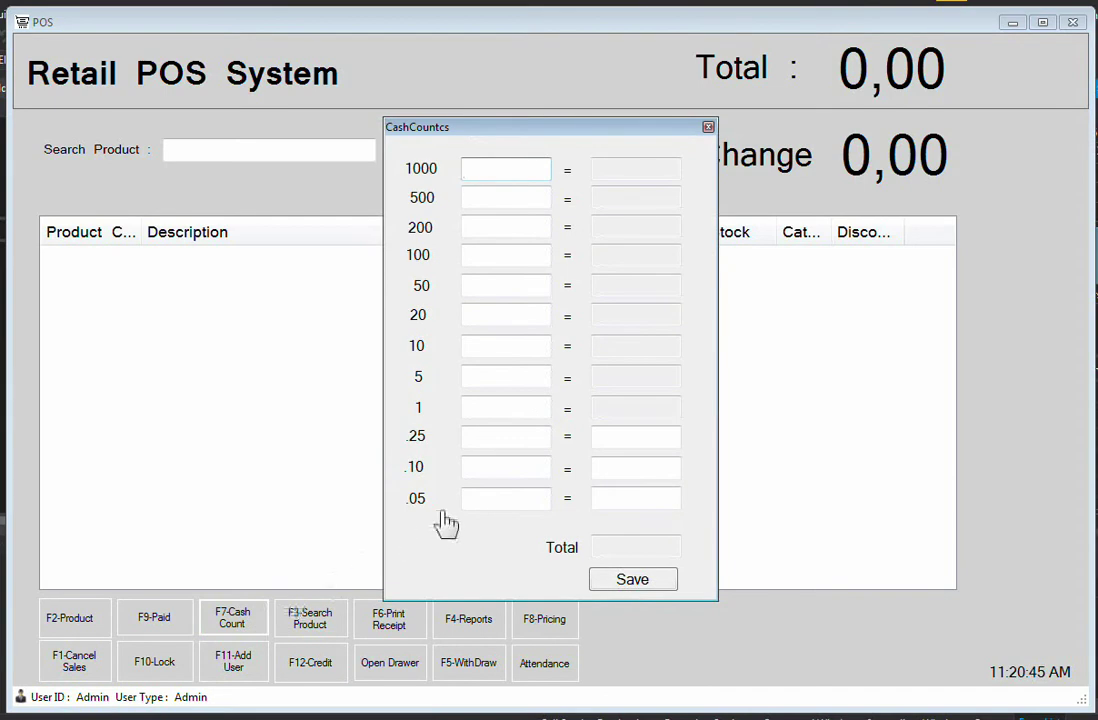
{"action": "left_click", "coordinate": [710, 130]}
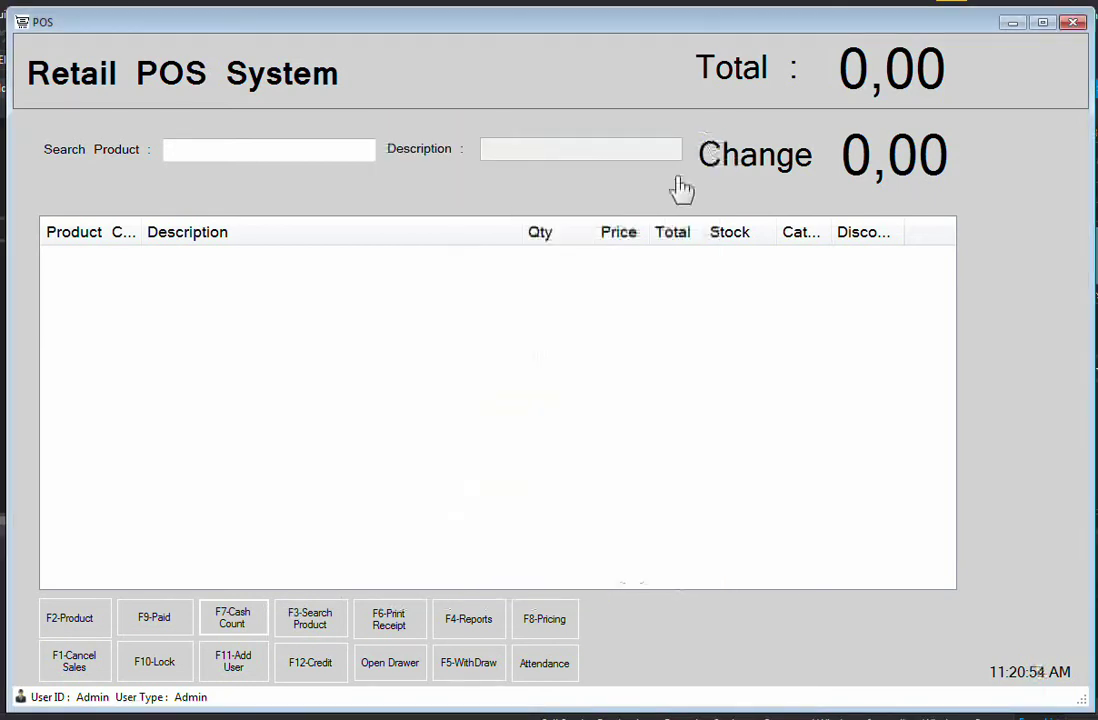
{"action": "left_click", "coordinate": [343, 628]}
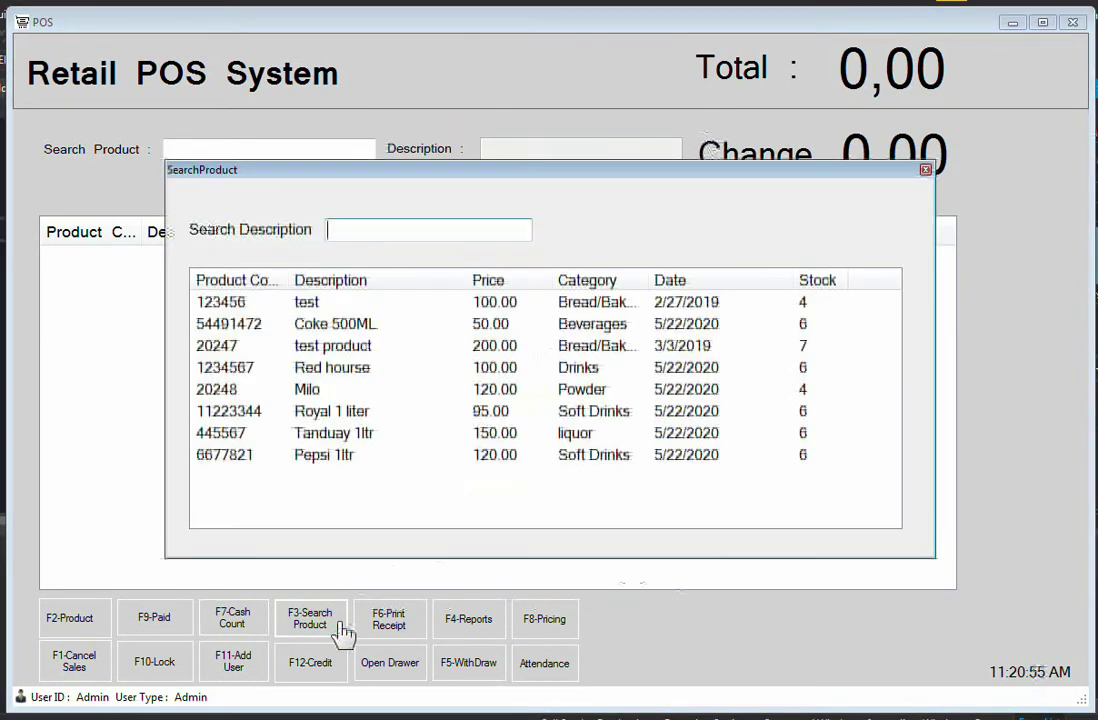
{"action": "left_click", "coordinate": [934, 174]}
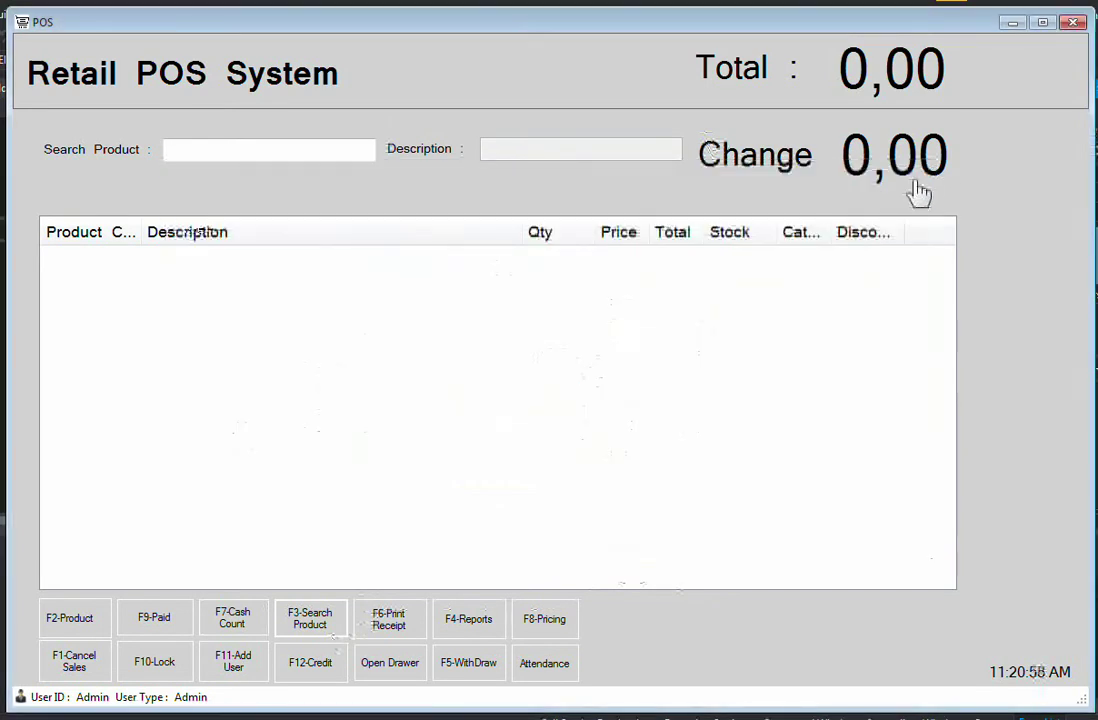
List the receipts dated from 5/22/2020 to 5/22/2020, select the first invoice, and close the receipt list.
{"action": "left_click", "coordinate": [390, 637]}
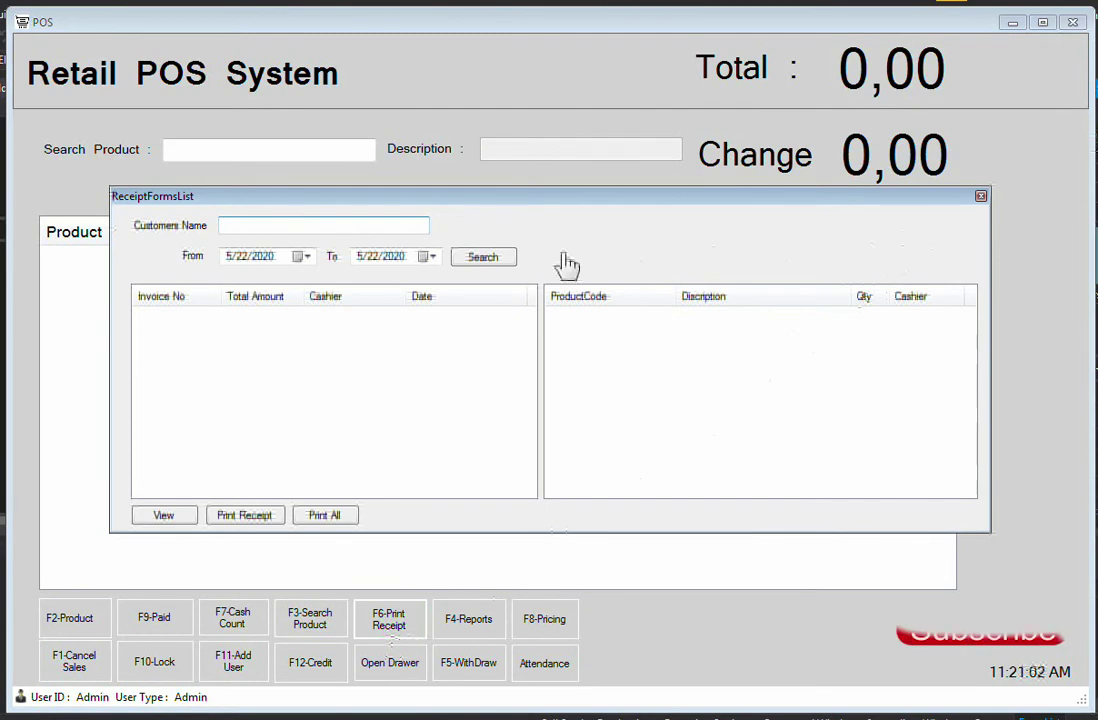
{"action": "left_click", "coordinate": [511, 262]}
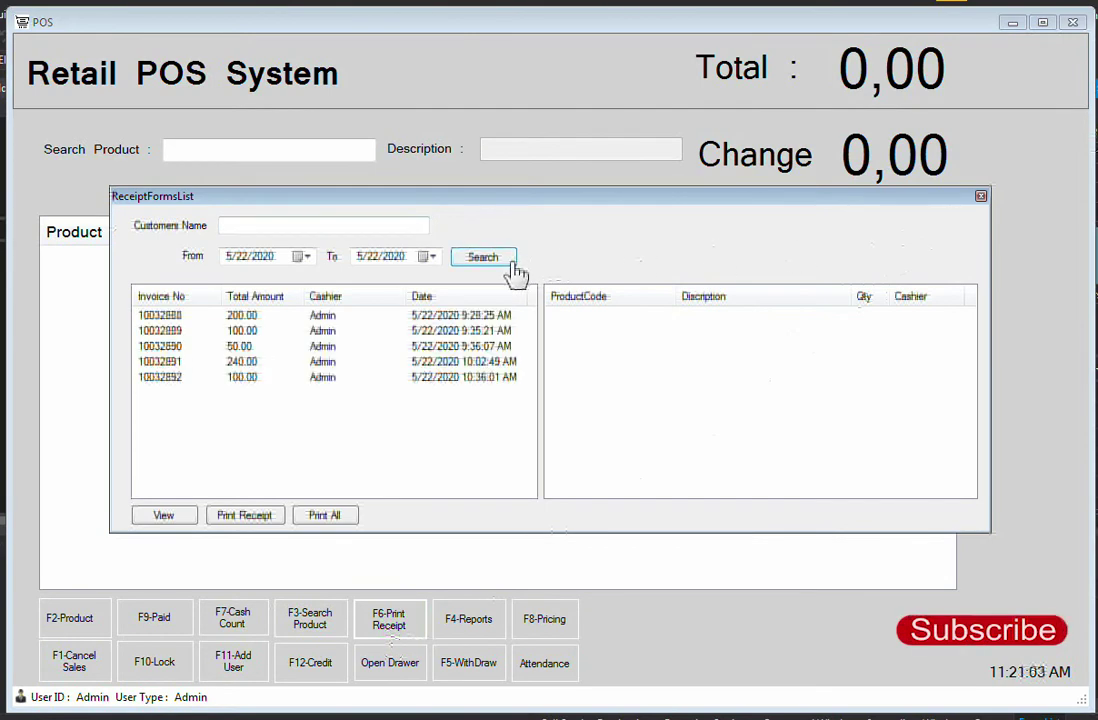
{"action": "left_click", "coordinate": [255, 318]}
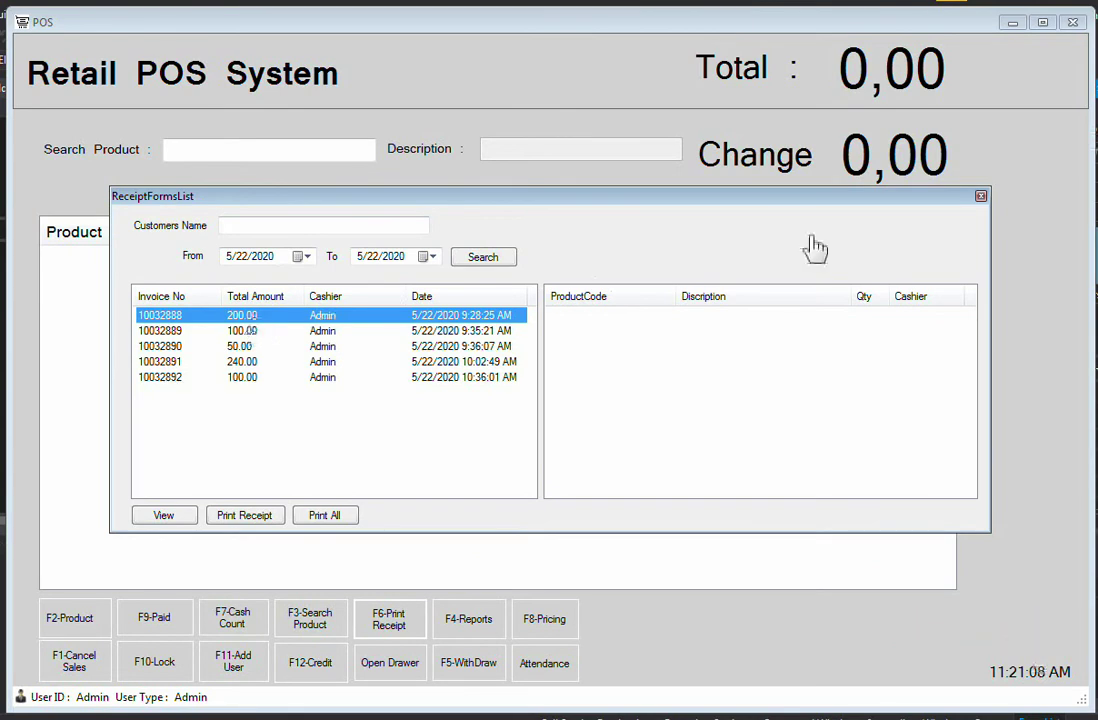
{"action": "left_click", "coordinate": [981, 196]}
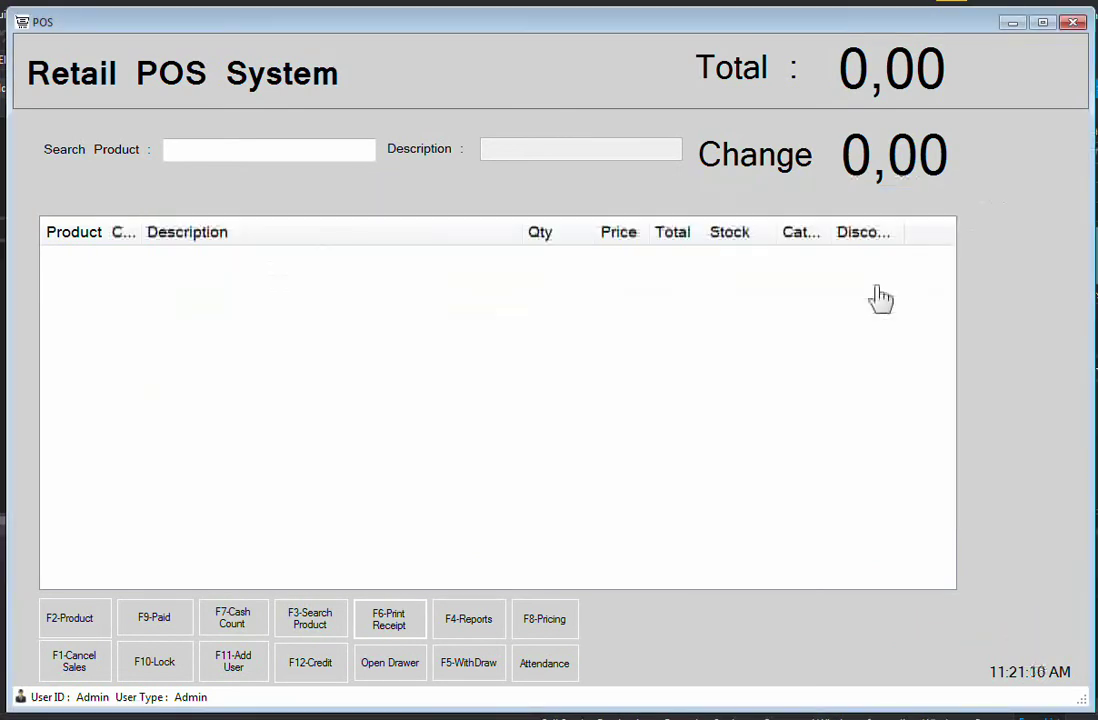
Look over the sales report options and the product pricing list, closing both.
{"action": "left_click", "coordinate": [470, 628]}
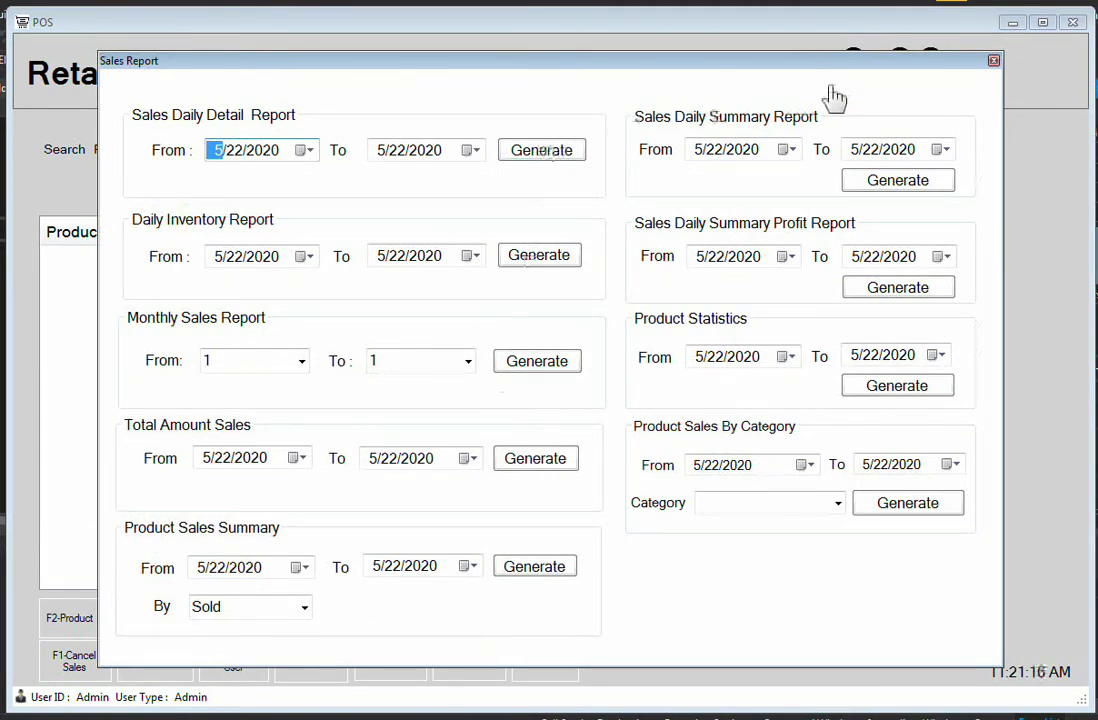
{"action": "left_click", "coordinate": [994, 62]}
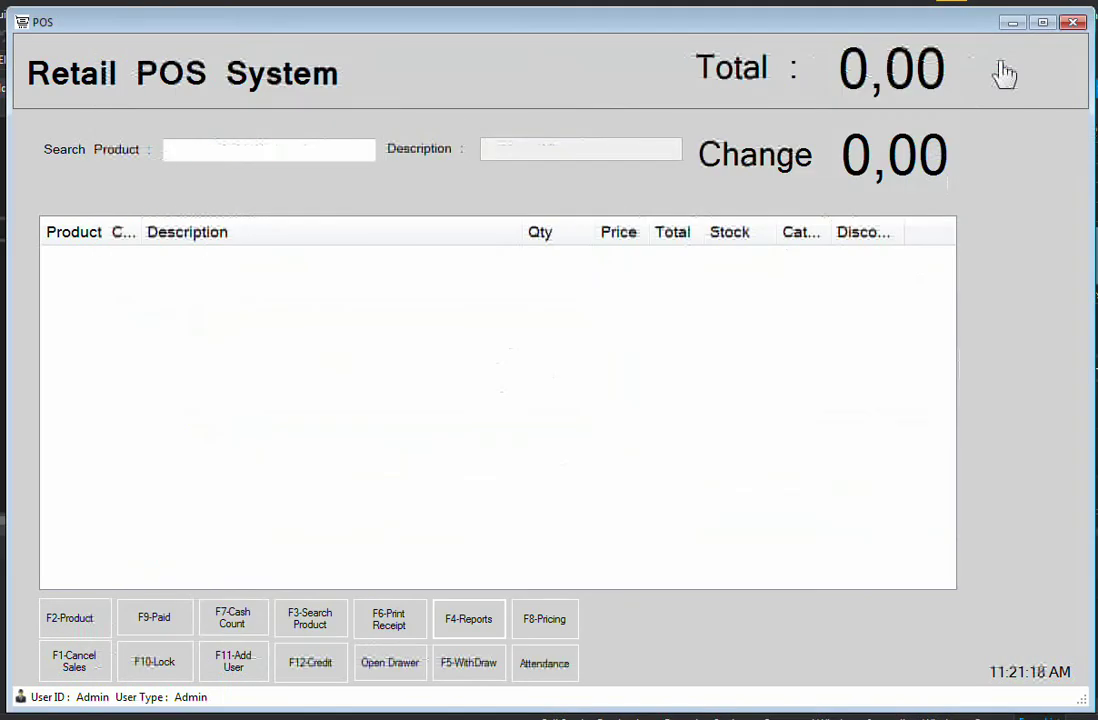
{"action": "left_click", "coordinate": [548, 620]}
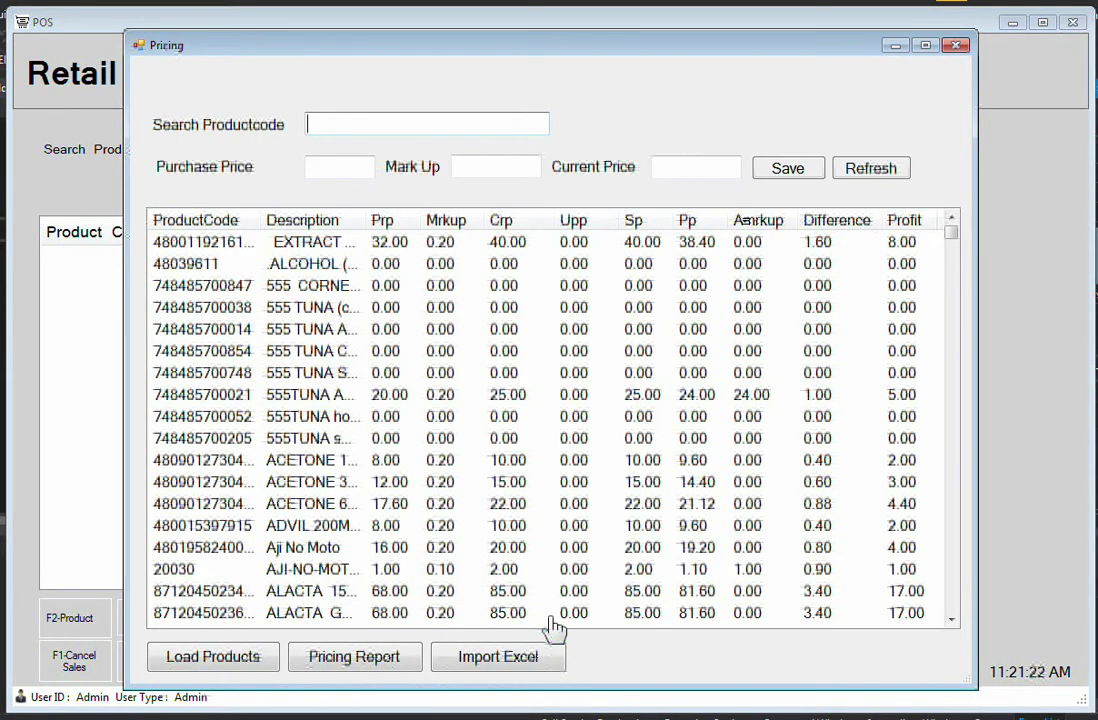
{"action": "left_click", "coordinate": [957, 46]}
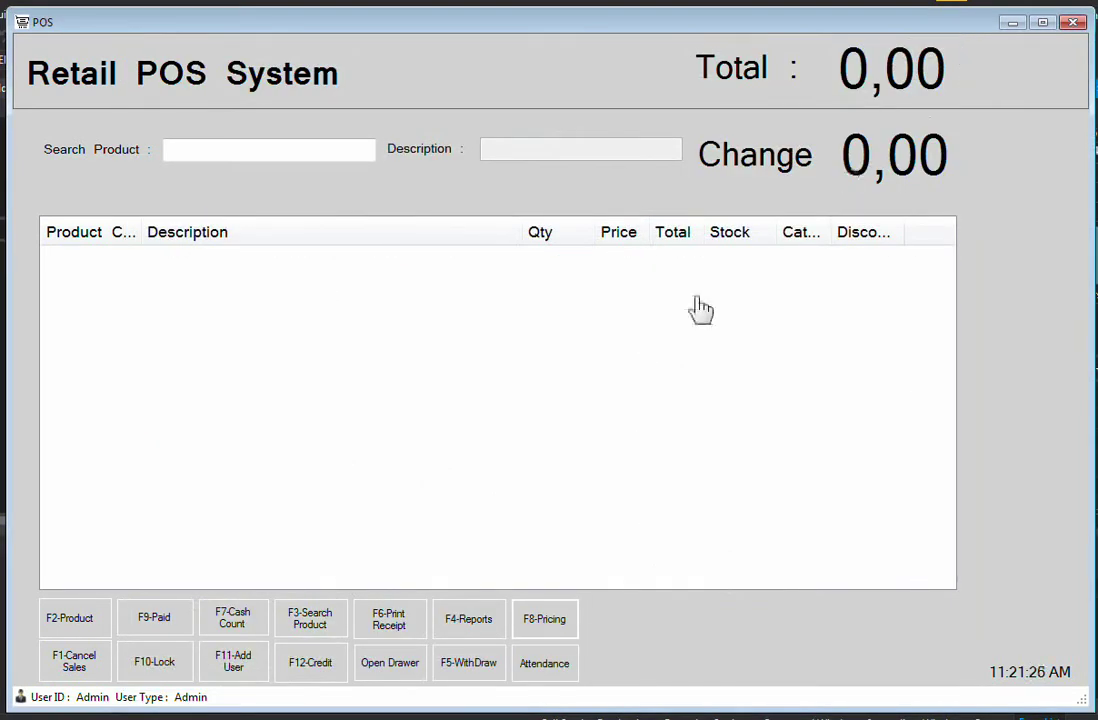
Lock the register and unlock it by entering the user code.
{"action": "left_click", "coordinate": [77, 672]}
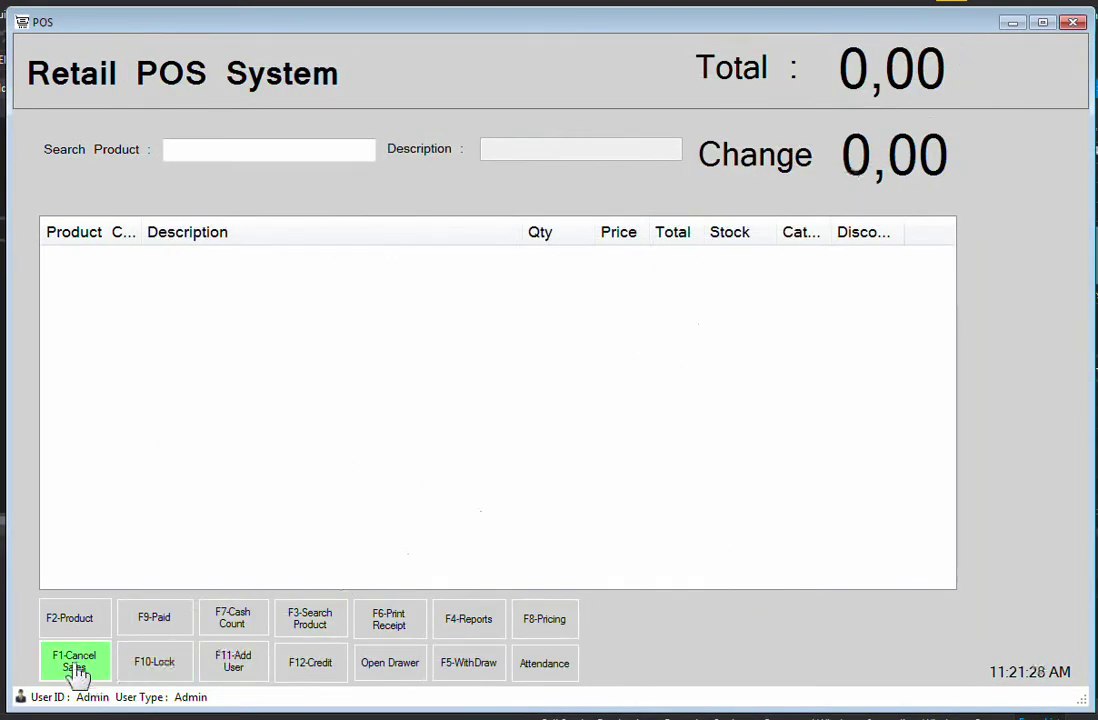
{"action": "left_click", "coordinate": [181, 667]}
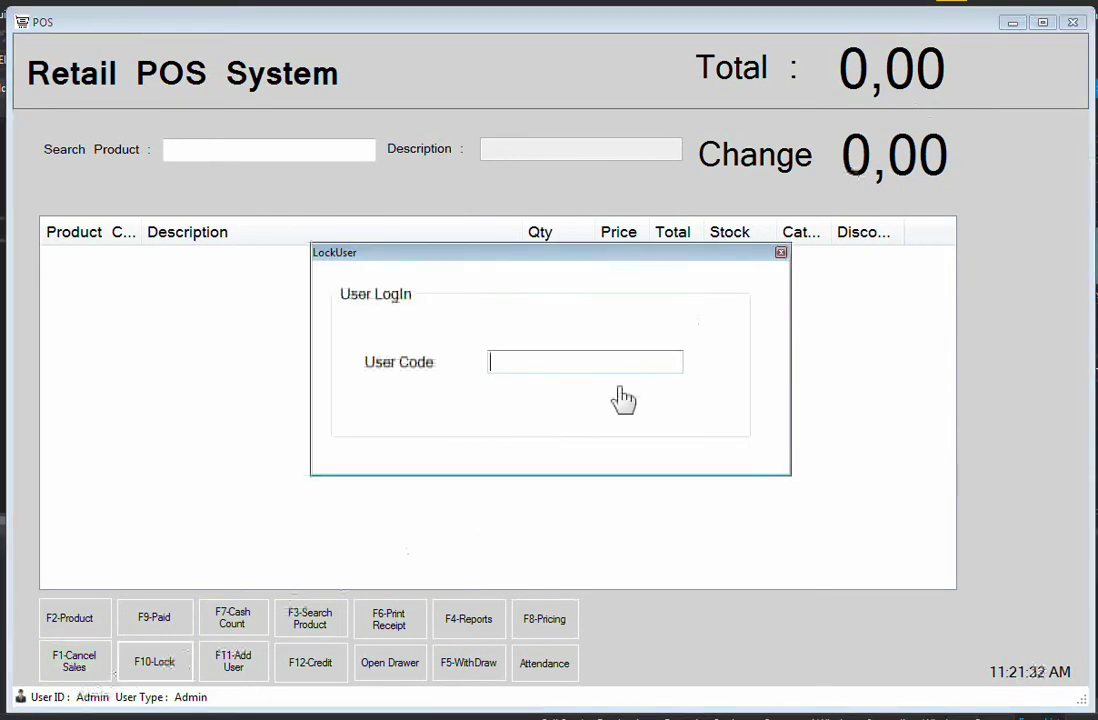
{"action": "type", "text": "***"}
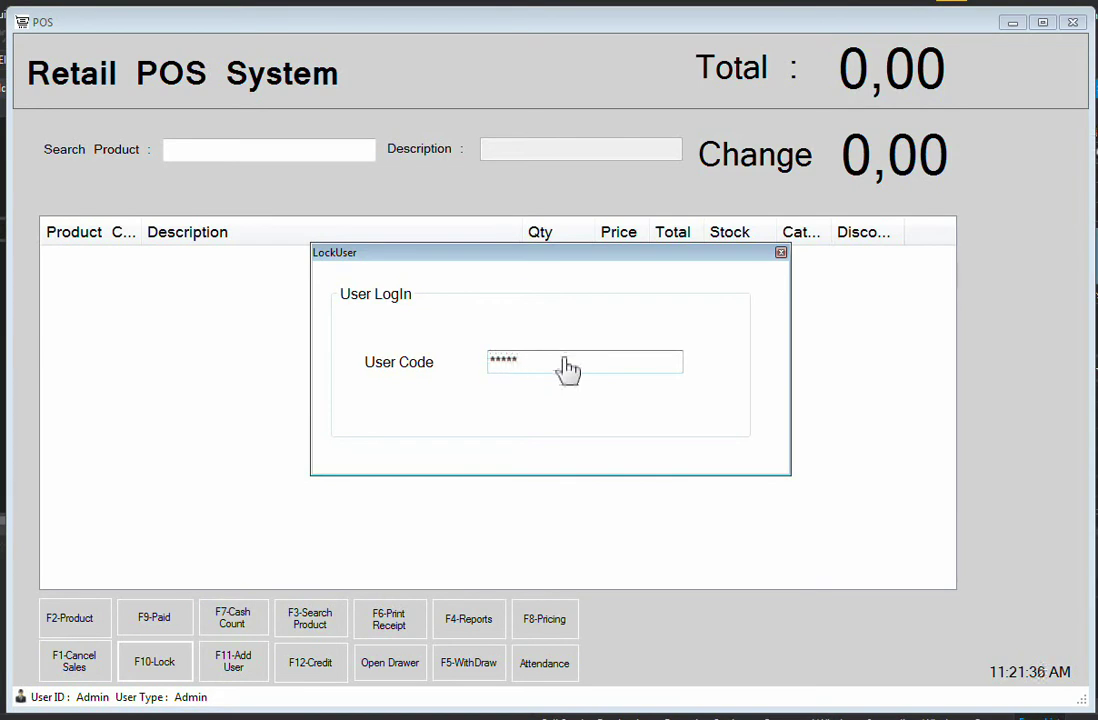
{"action": "key", "text": "Return"}
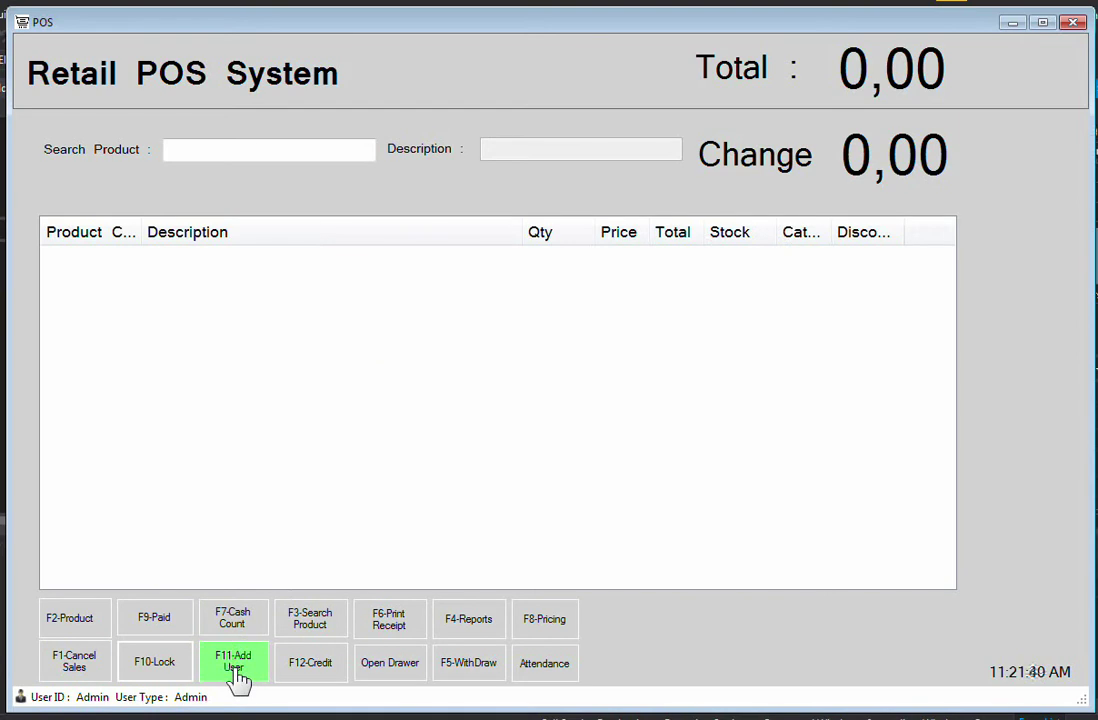
Look over the credit records, the withdrawn products and the attendance form, closing each one again.
{"action": "left_click", "coordinate": [324, 672]}
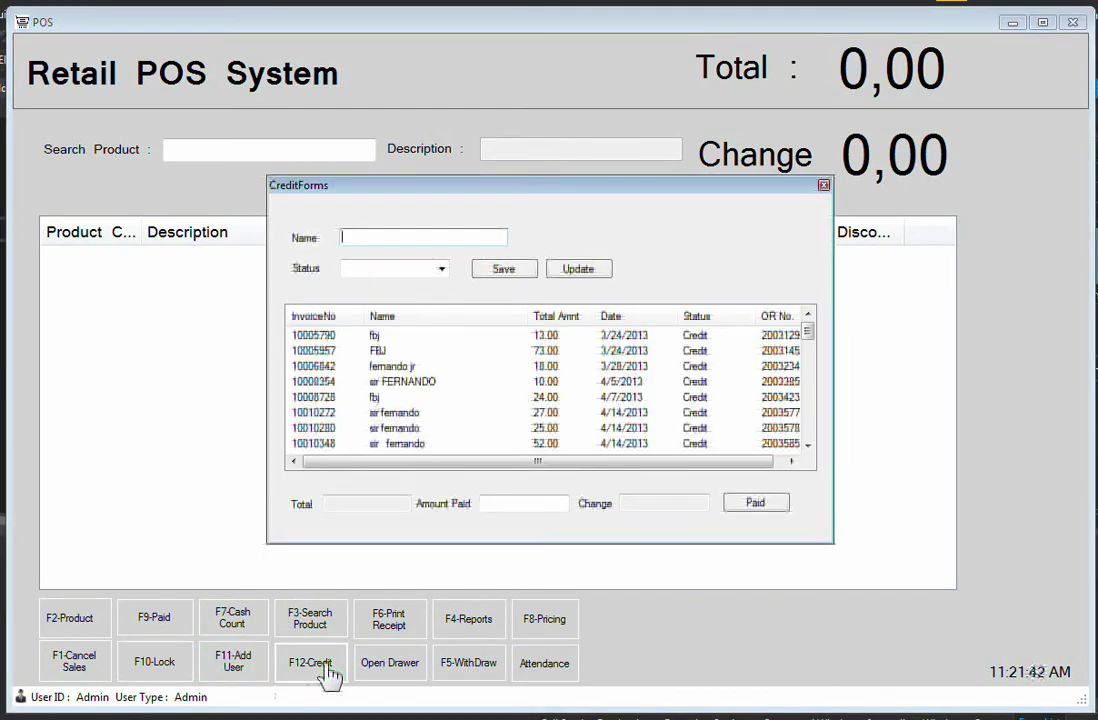
{"action": "left_click", "coordinate": [823, 186]}
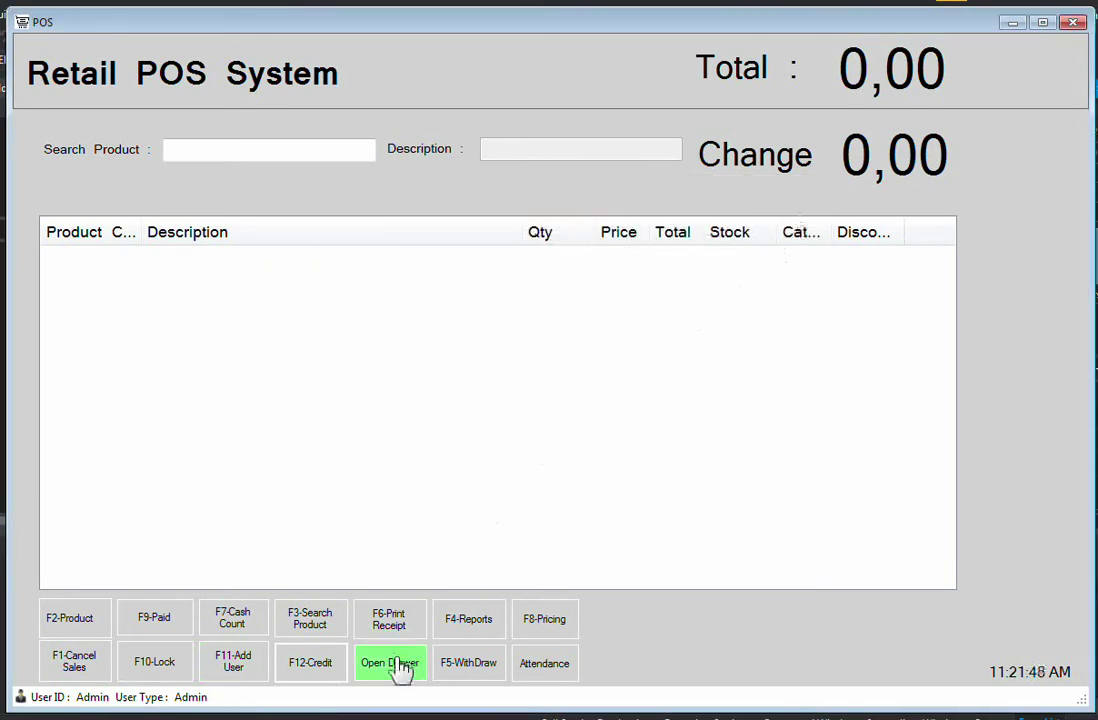
{"action": "left_click", "coordinate": [470, 665]}
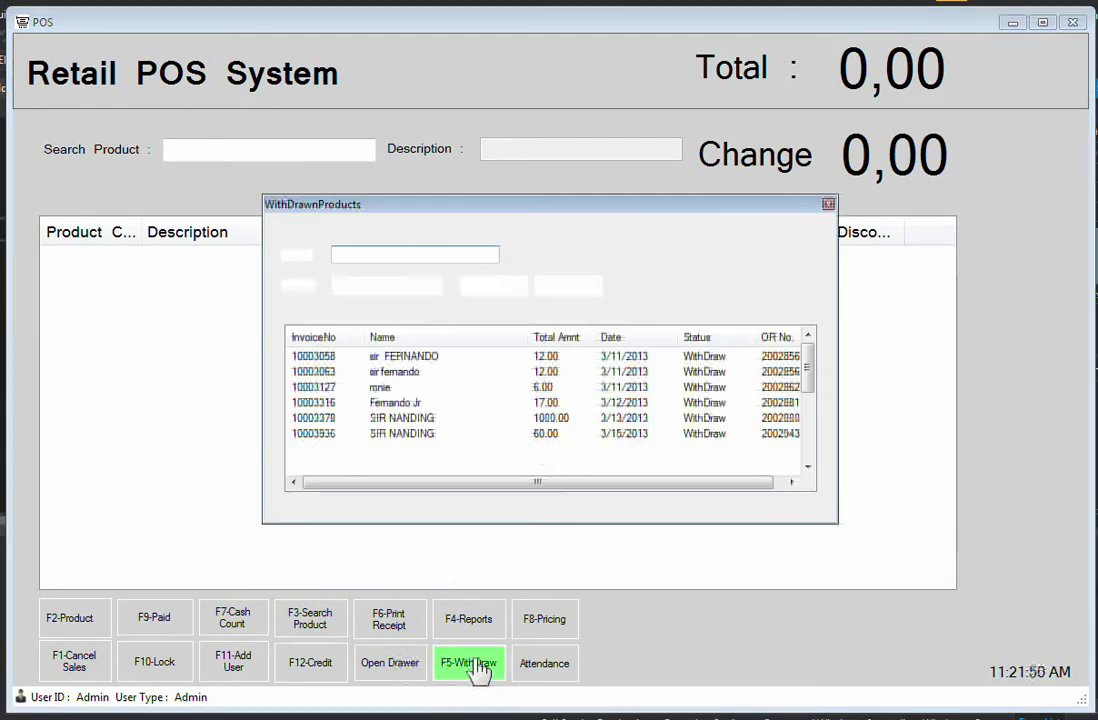
{"action": "left_click", "coordinate": [829, 206]}
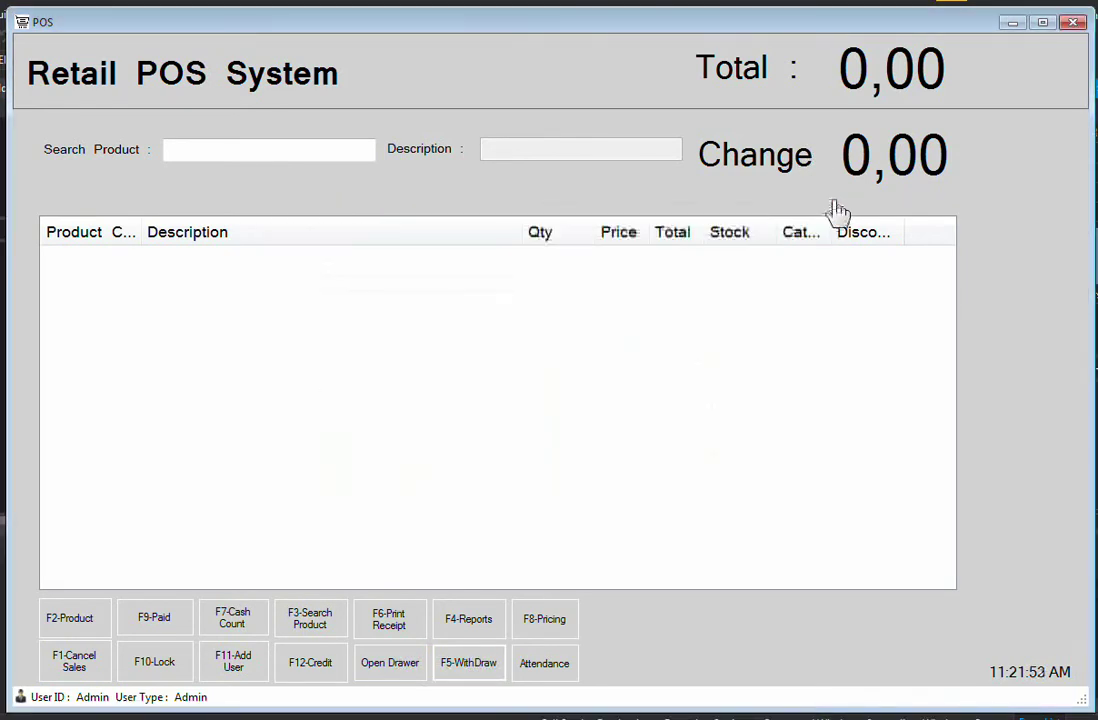
{"action": "left_click", "coordinate": [550, 670]}
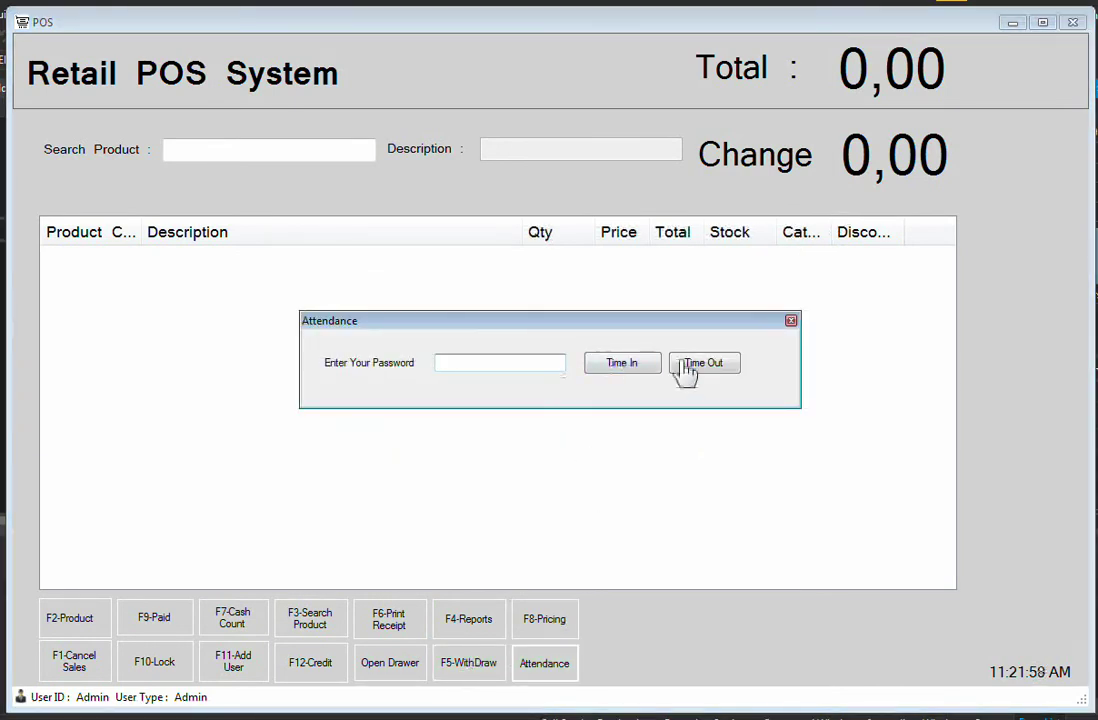
{"action": "left_click", "coordinate": [792, 321]}
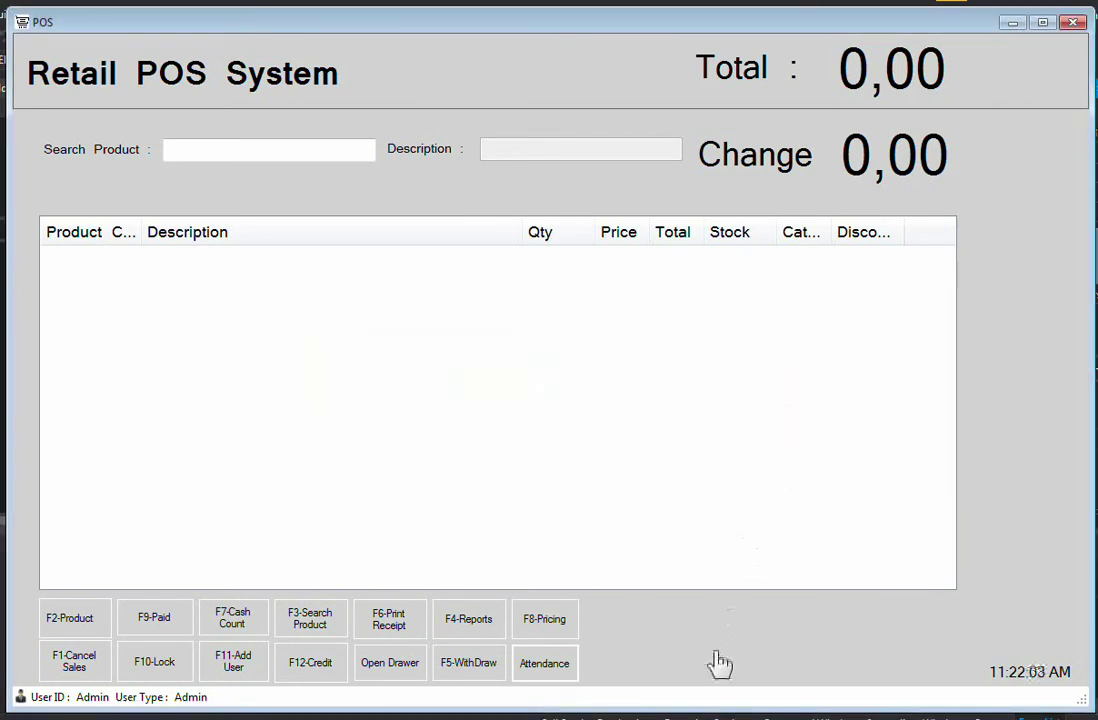
Start a new product in the product master file and enter product code 998865.
{"action": "left_click", "coordinate": [85, 625]}
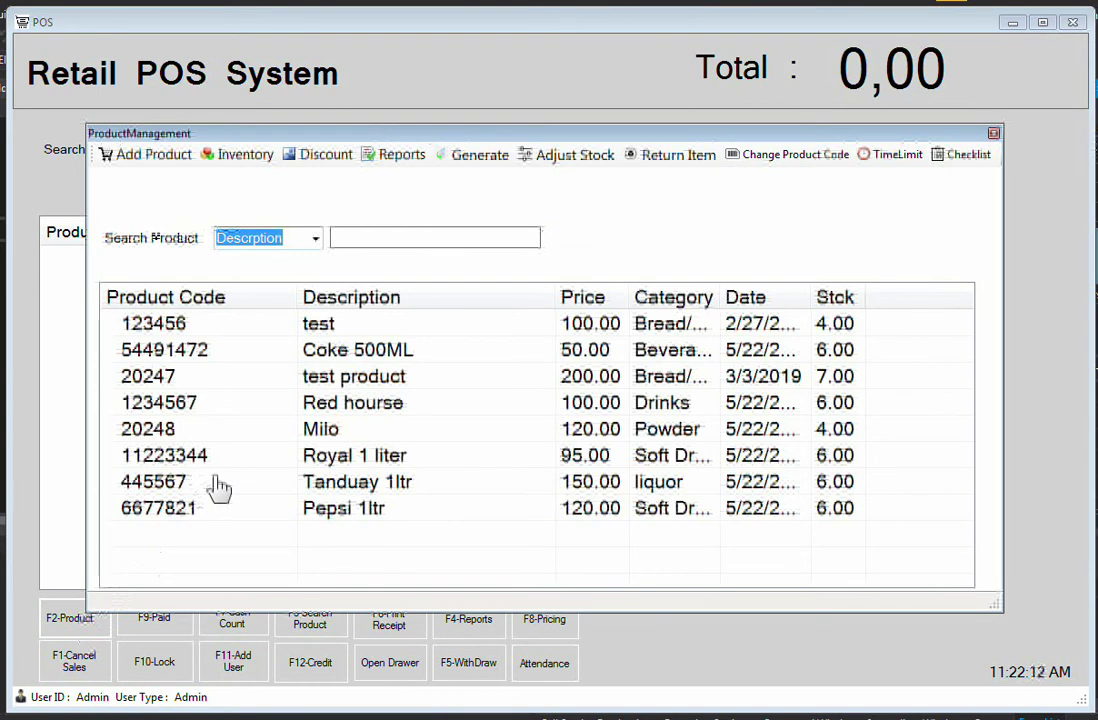
{"action": "left_click", "coordinate": [148, 157]}
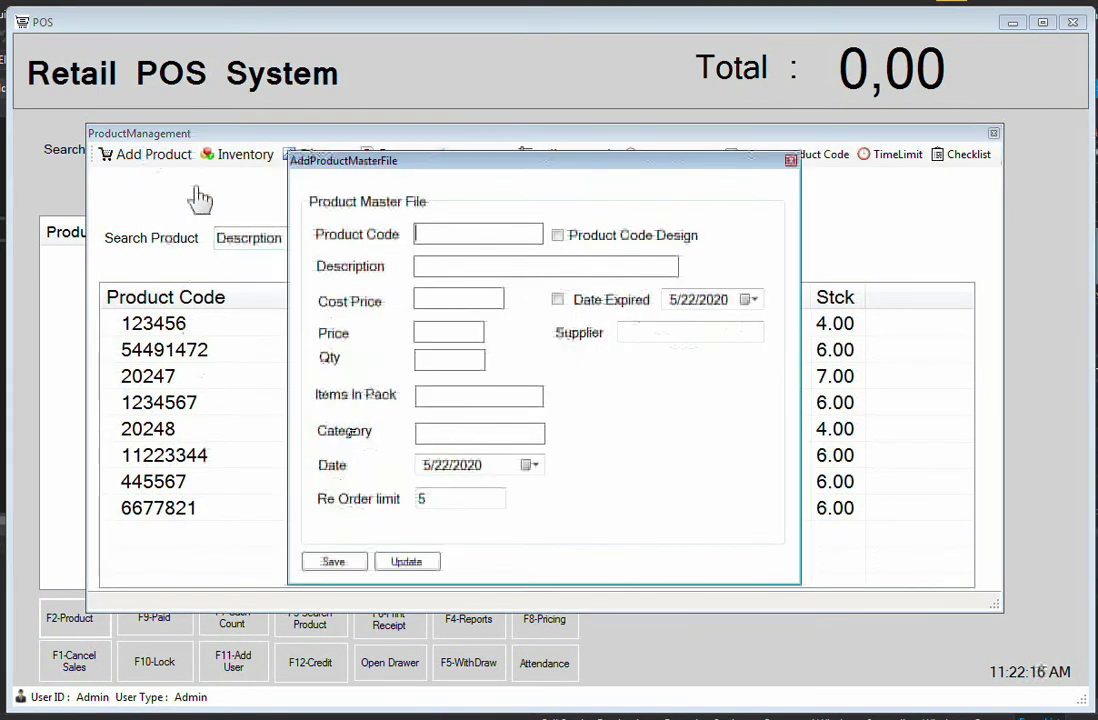
{"action": "left_click", "coordinate": [434, 238]}
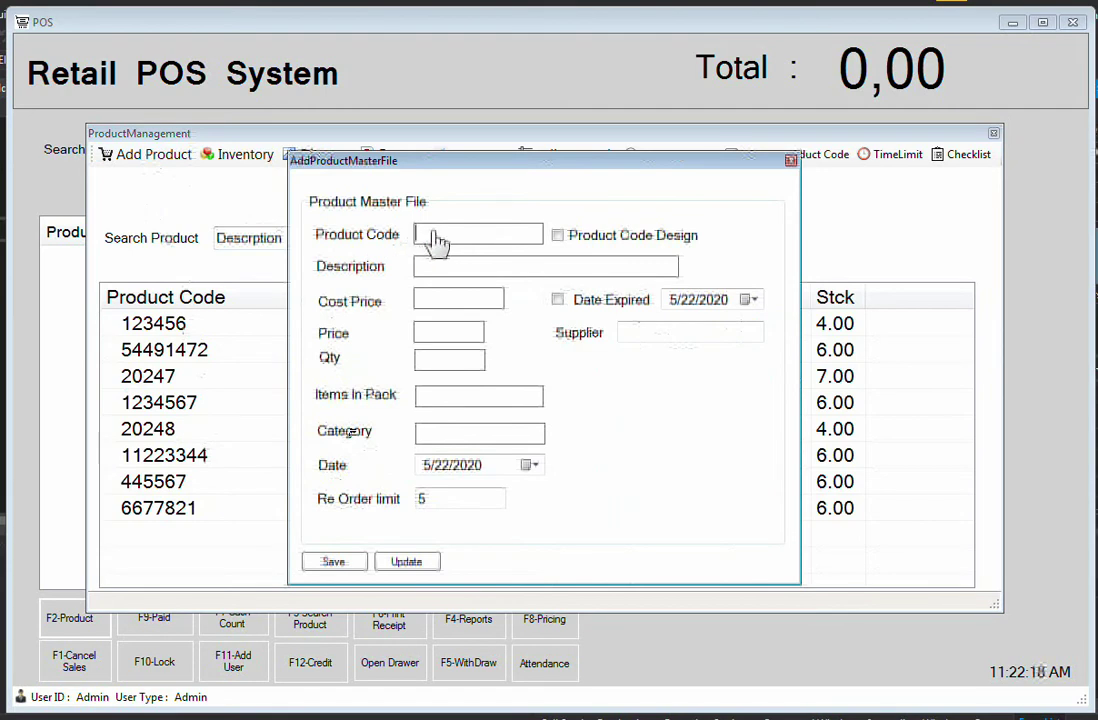
{"action": "type", "text": "99"}
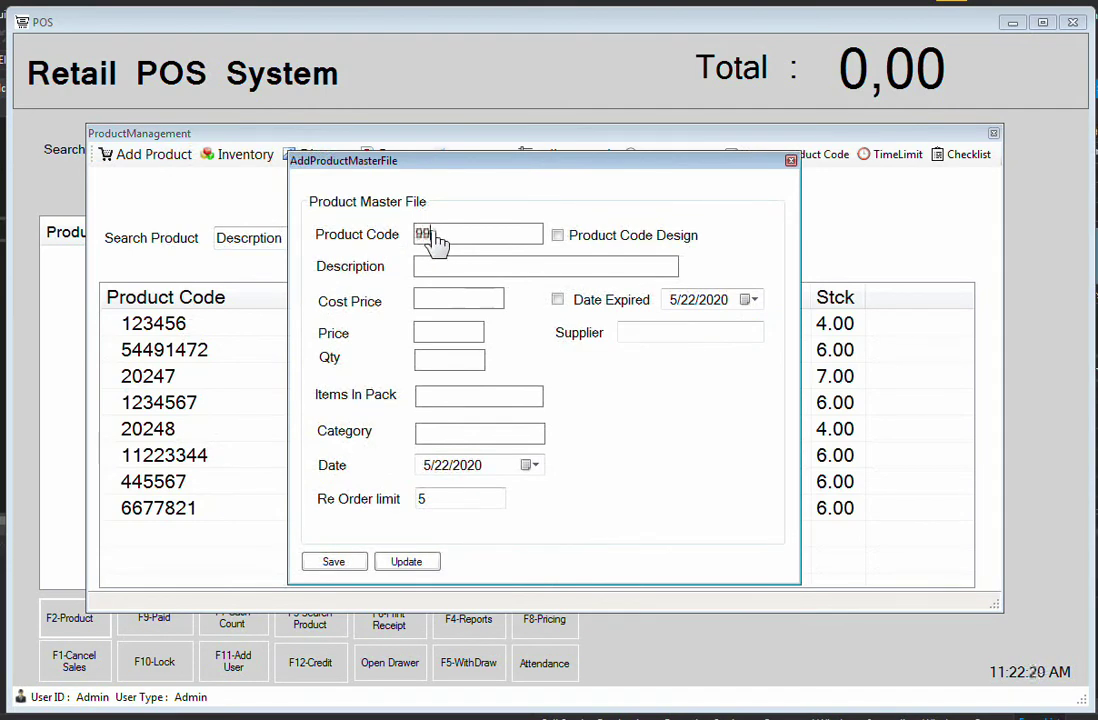
{"action": "type", "text": "9865"}
{"action": "key", "text": "Return"}
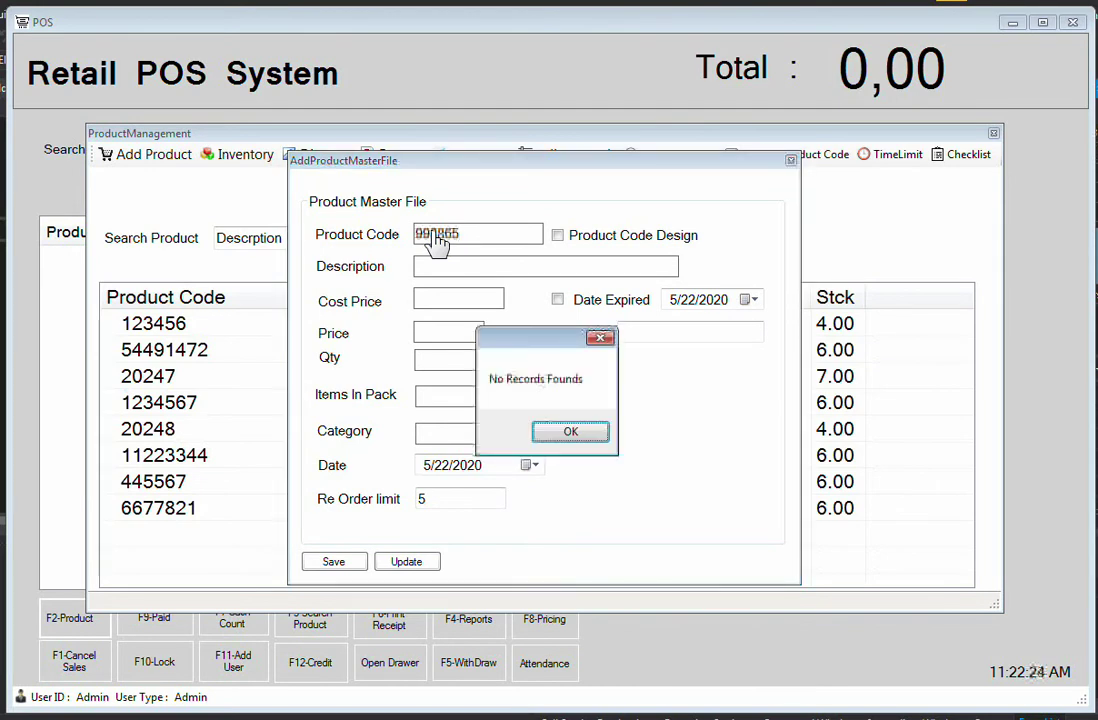
{"action": "key", "text": "Return"}
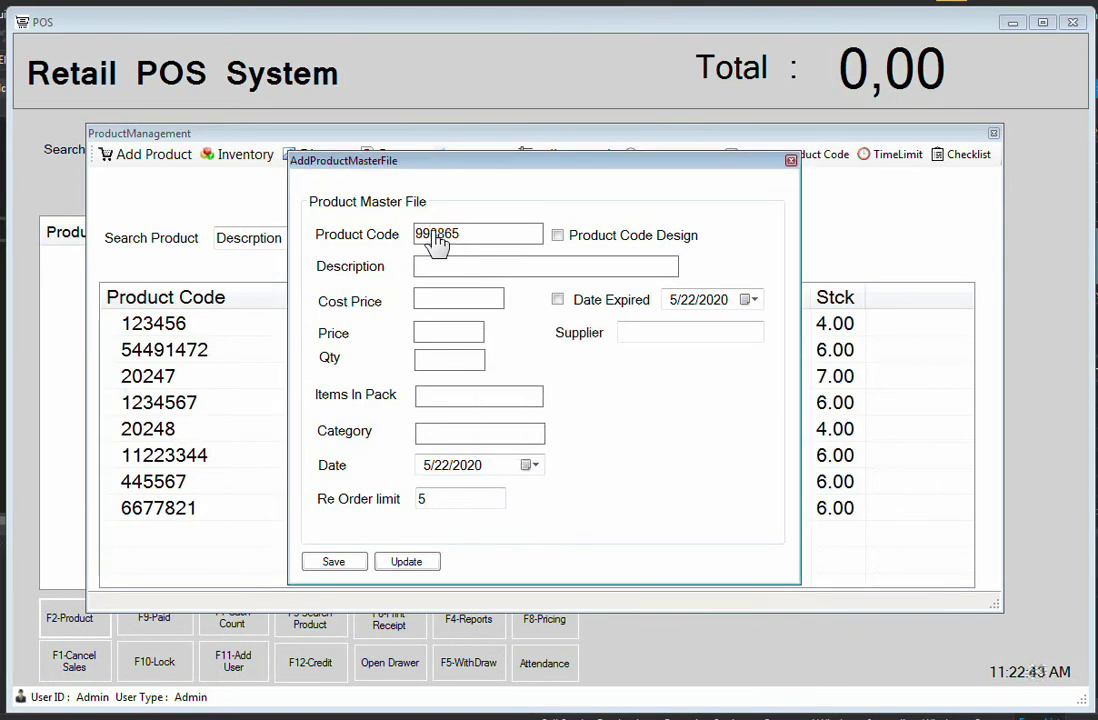
Enter the new product's description as Colgate, with a cost price of 6 and a price of 8.
{"action": "type", "text": "Col"}
{"action": "type", "text": "gat"}
{"action": "type", "text": "6"}
{"action": "key", "text": "Tab"}
{"action": "type", "text": "8"}
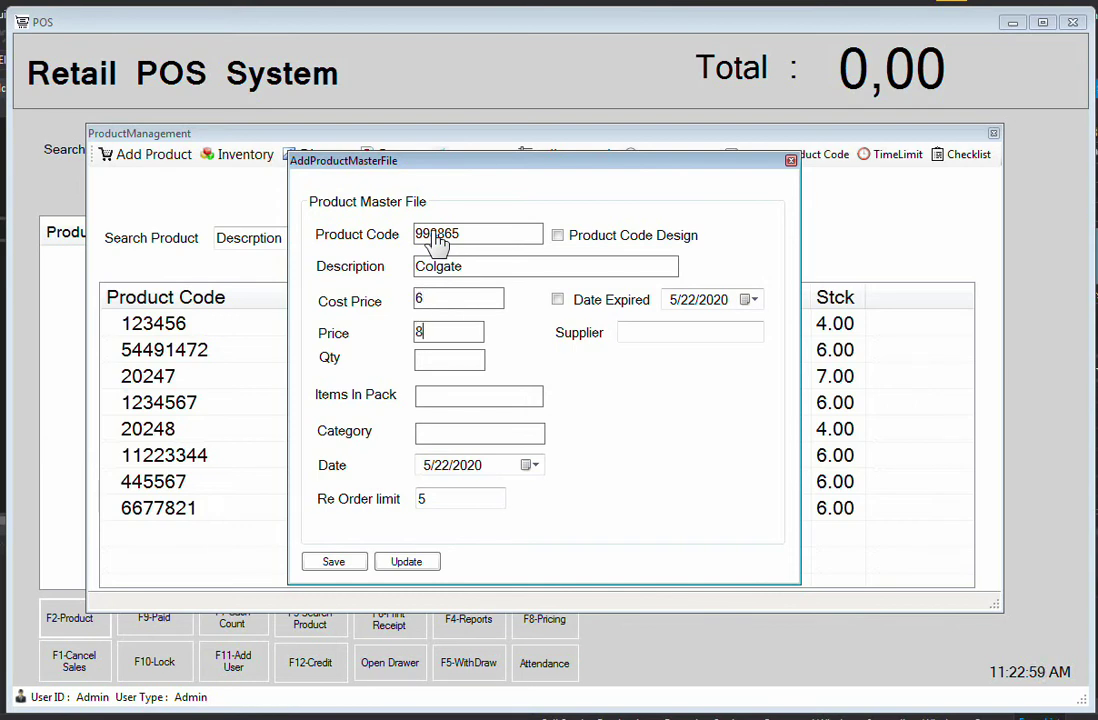
Set the product's quantity to 6, items in pack to 0, category to Colgate and re-order limit to 3.
{"action": "type", "text": "6"}
{"action": "key", "text": "Tab"}
{"action": "type", "text": "0"}
{"action": "key", "text": "Tab"}
{"action": "type", "text": "Colgate"}
{"action": "key", "text": "Tab"}
{"action": "key", "text": "Tab"}
{"action": "type", "text": "3"}
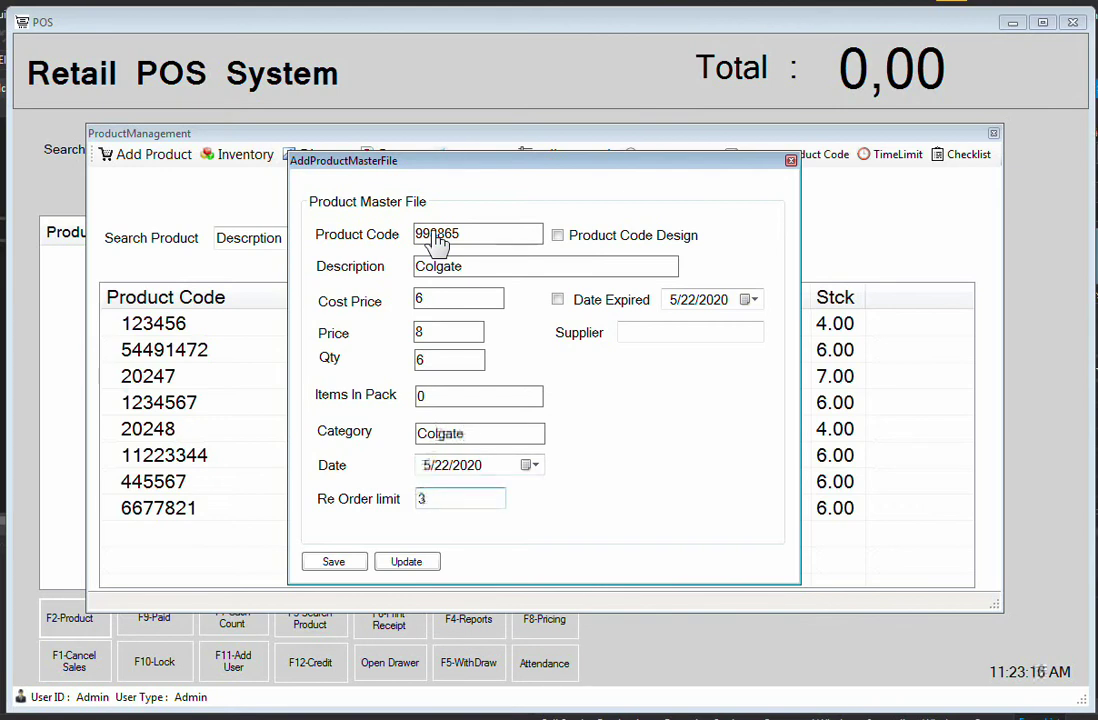
Set the product's supplier to Any, leave Date Expired switched off, and save the new Colgate product.
{"action": "left_click", "coordinate": [697, 339]}
{"action": "type", "text": "Any"}
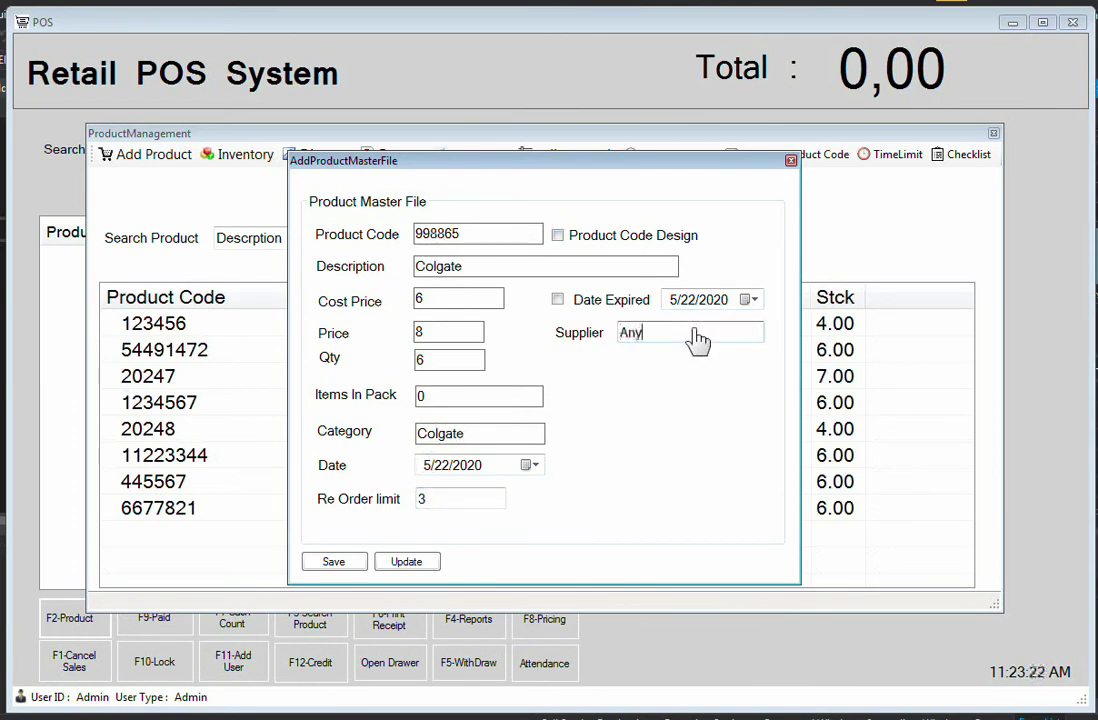
{"action": "left_click", "coordinate": [557, 300]}
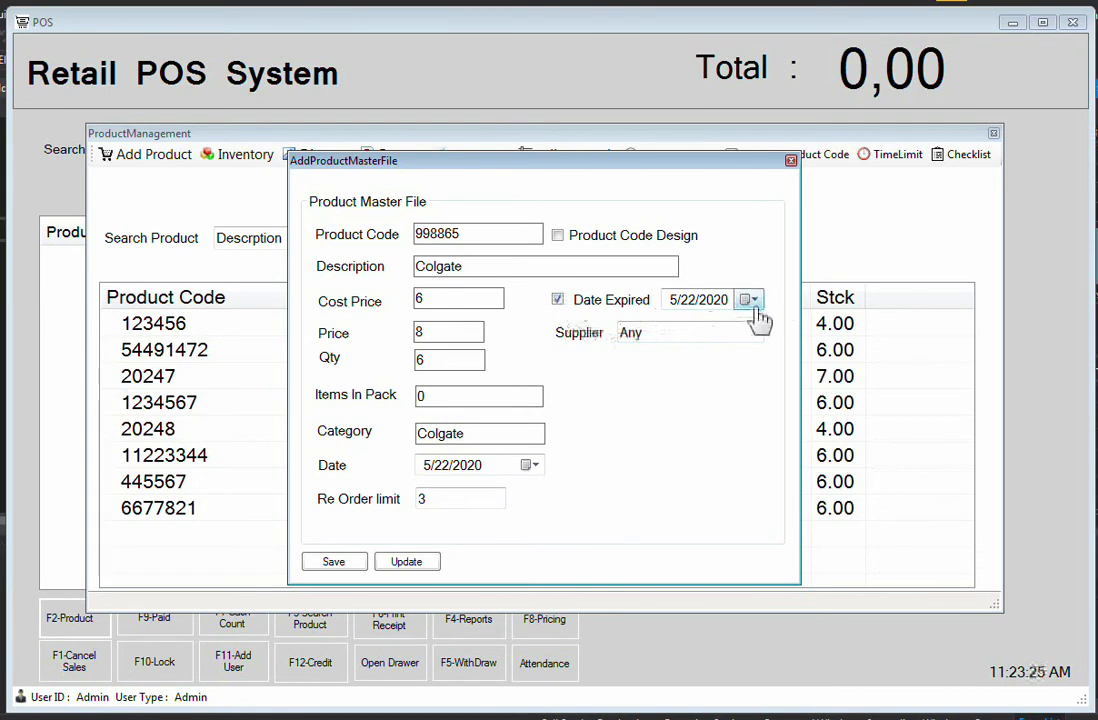
{"action": "left_click", "coordinate": [560, 308]}
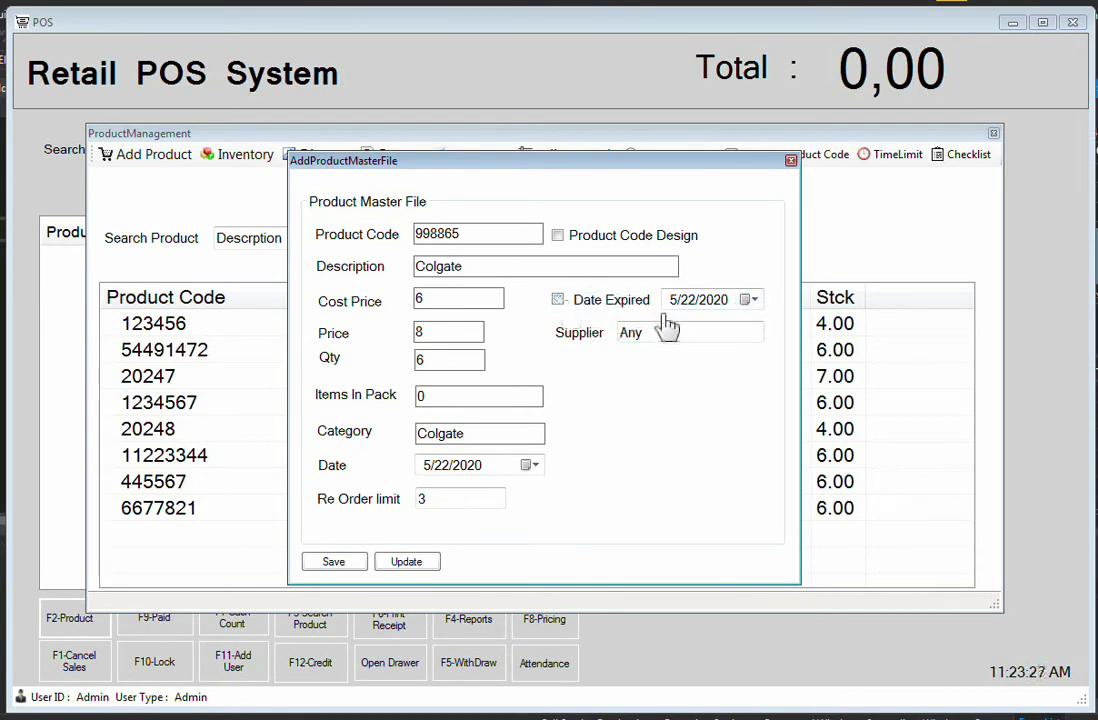
{"action": "left_click", "coordinate": [350, 566]}
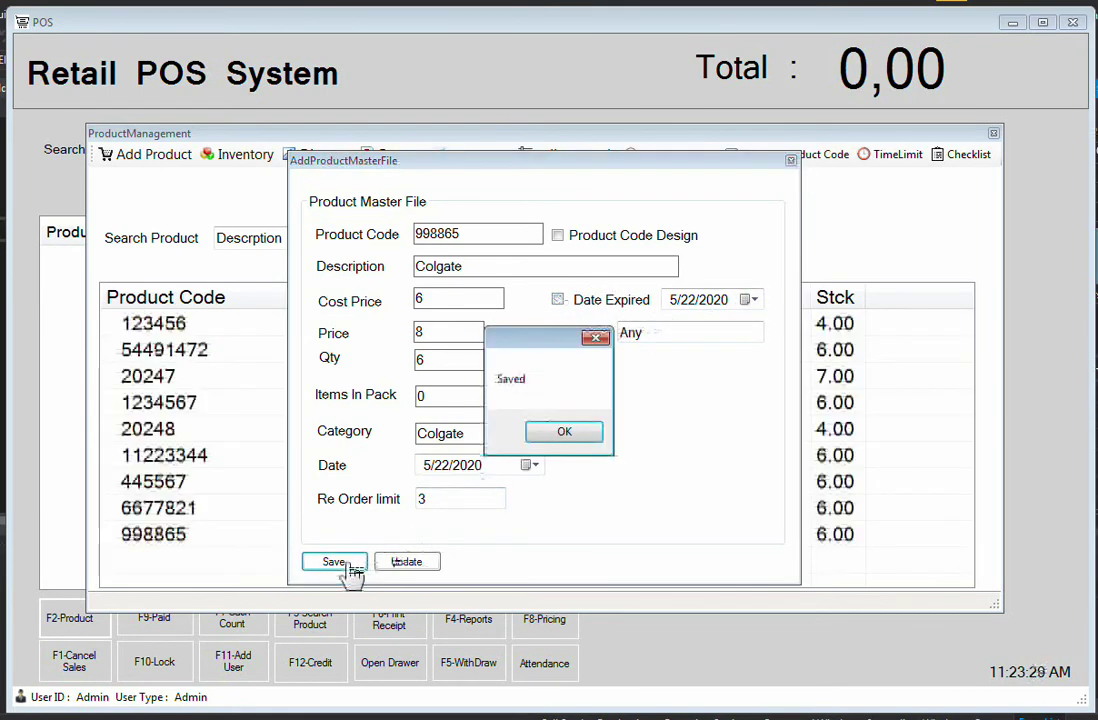
{"action": "left_click", "coordinate": [561, 438]}
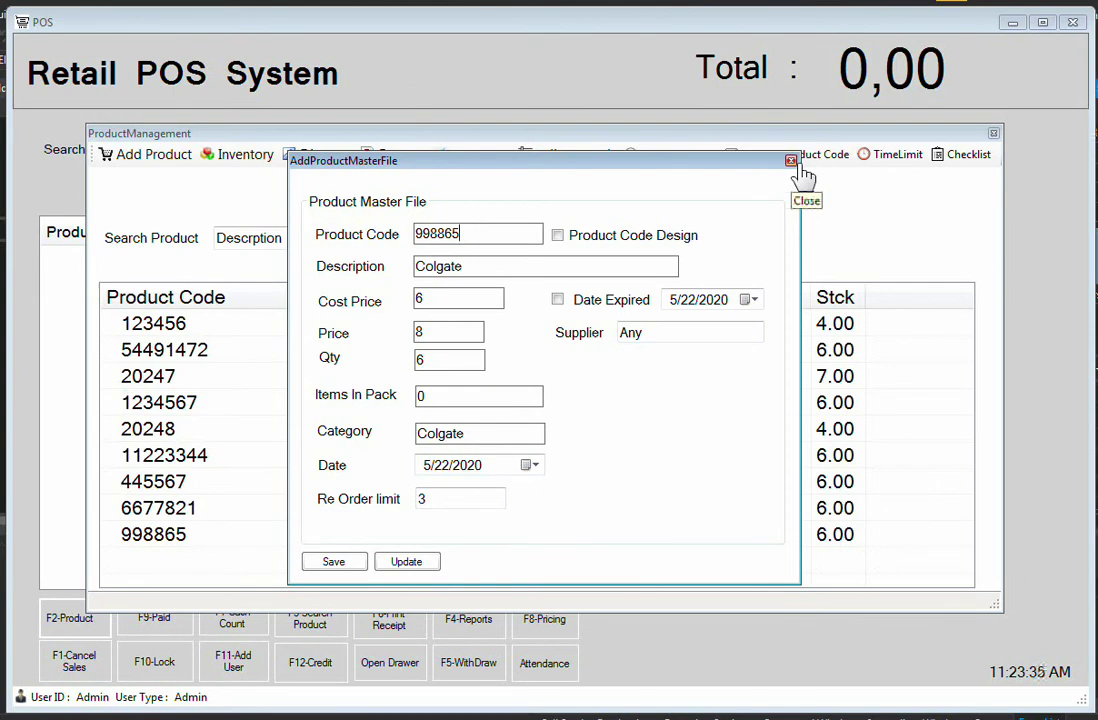
Switch Product Code Design on and off again, and close the product master file form.
{"action": "left_click", "coordinate": [568, 238]}
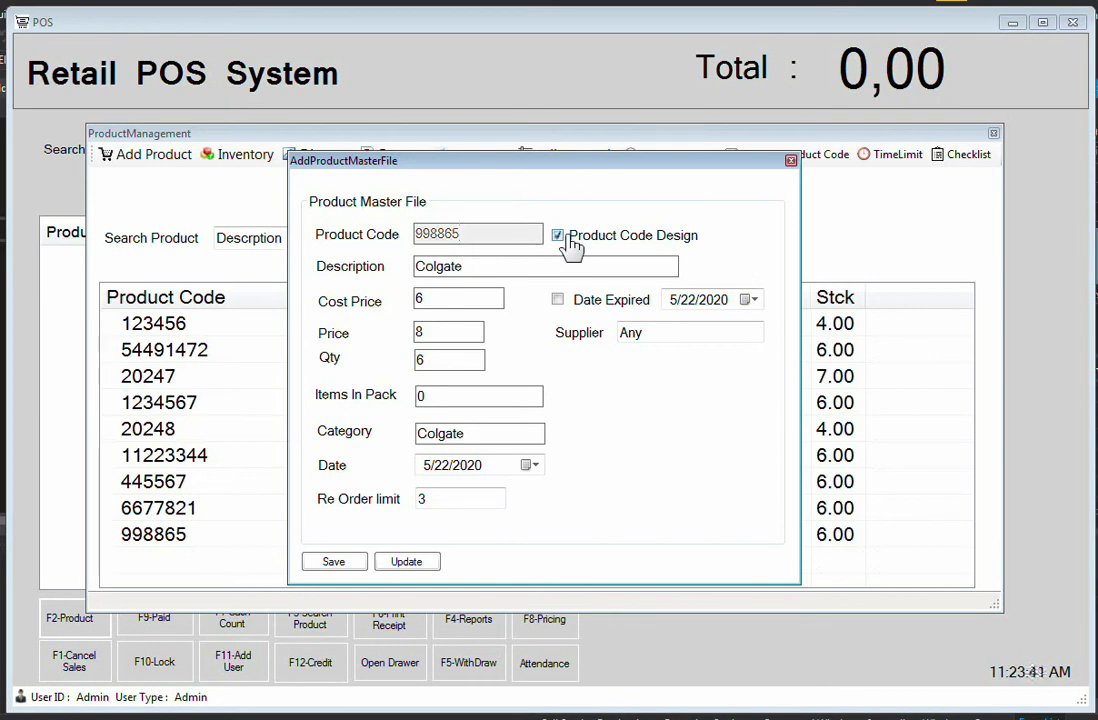
{"action": "left_click", "coordinate": [570, 238]}
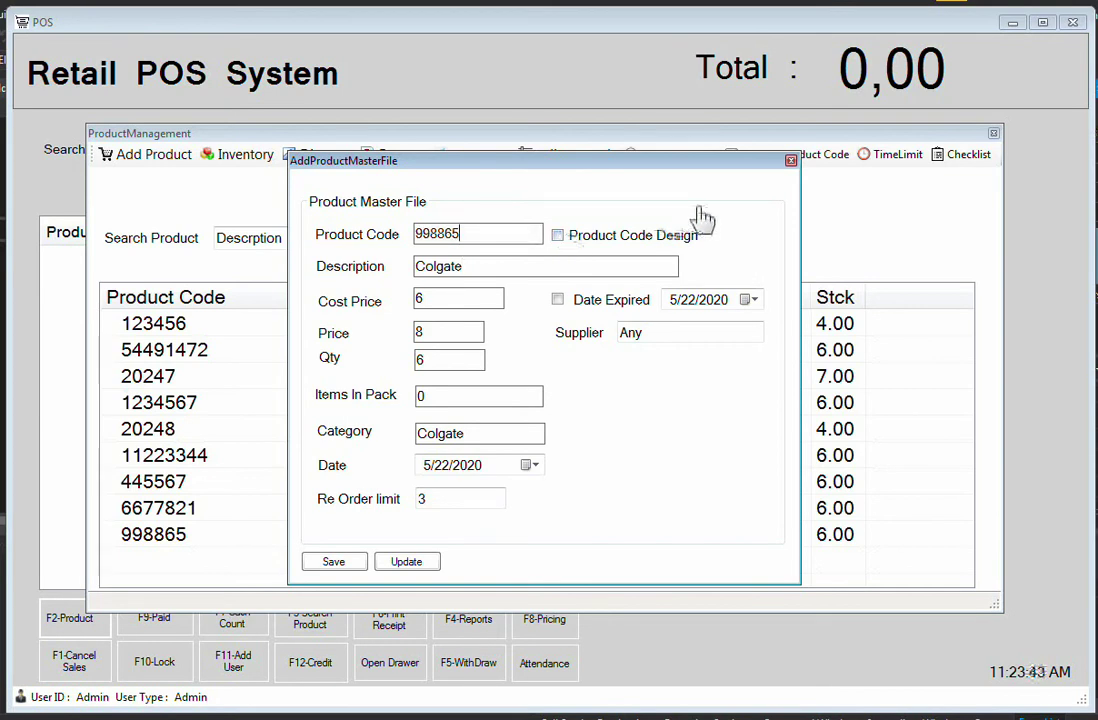
{"action": "left_click", "coordinate": [791, 161]}
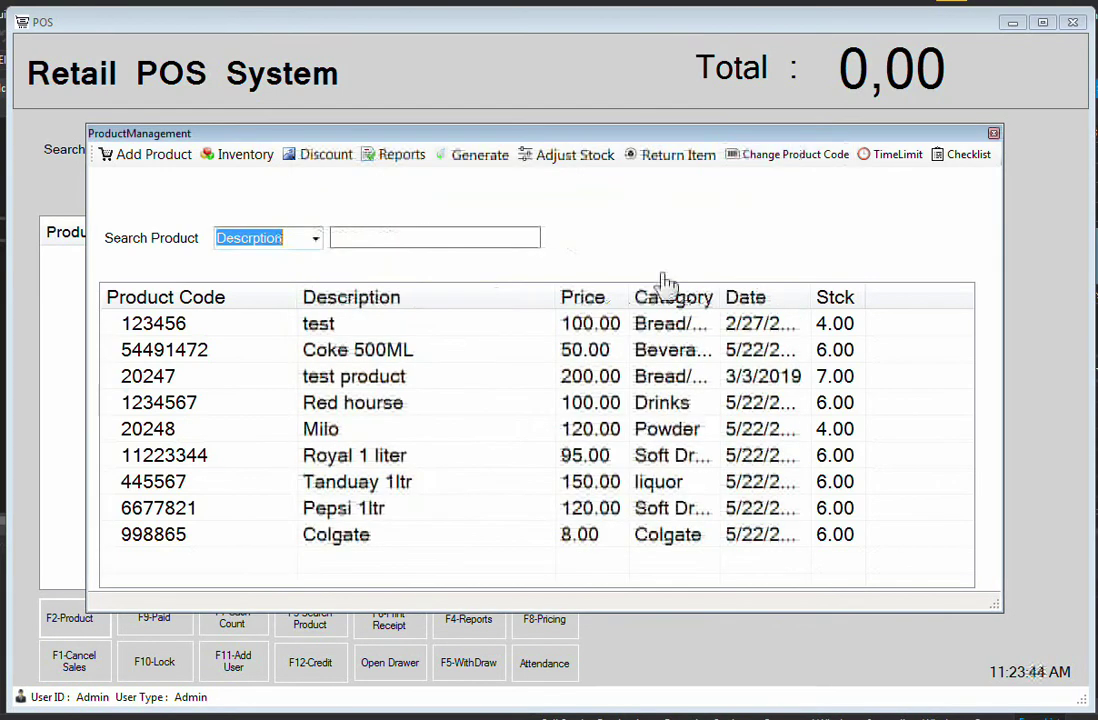
Open the Colgate product's record, go through its fields, update it with the same values and close the form.
{"action": "left_click", "coordinate": [350, 545]}
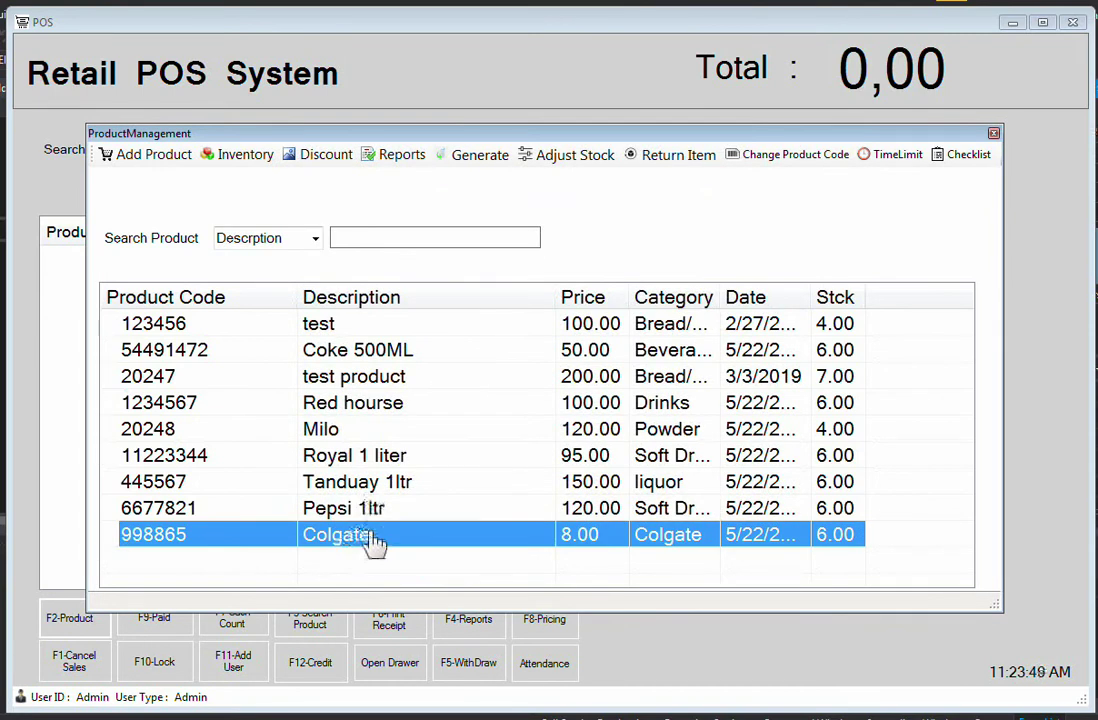
{"action": "key", "text": "Up"}
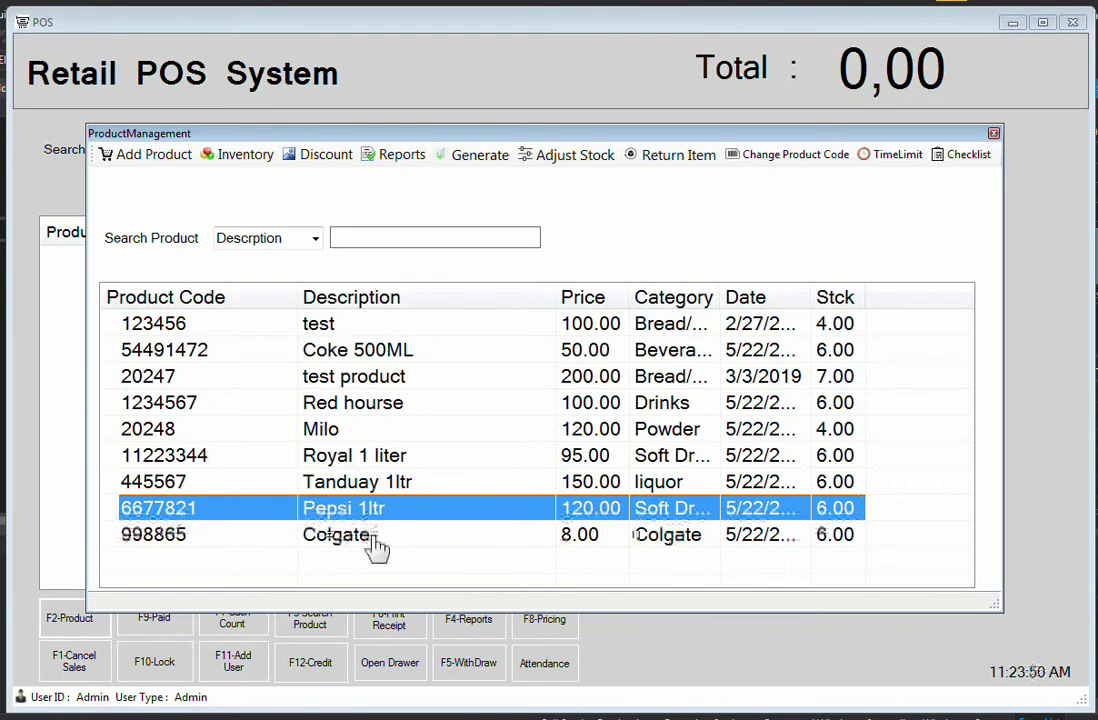
{"action": "double_click", "coordinate": [377, 545]}
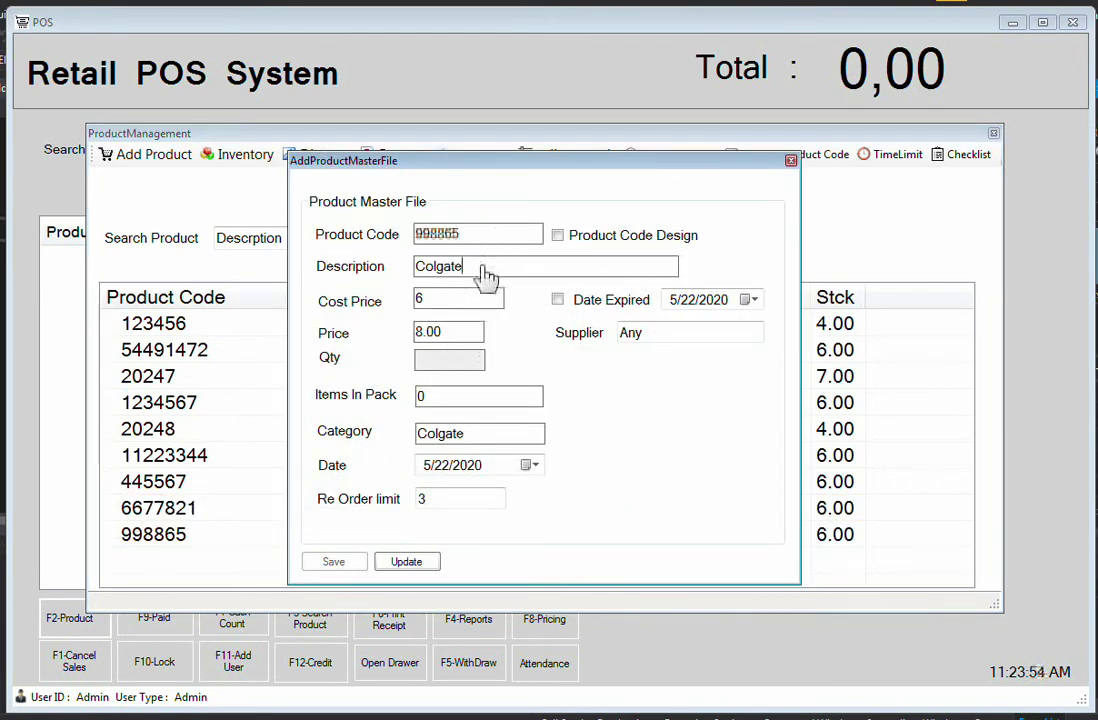
{"action": "left_click", "coordinate": [477, 306]}
{"action": "left_click", "coordinate": [477, 336]}
{"action": "left_click", "coordinate": [480, 404]}
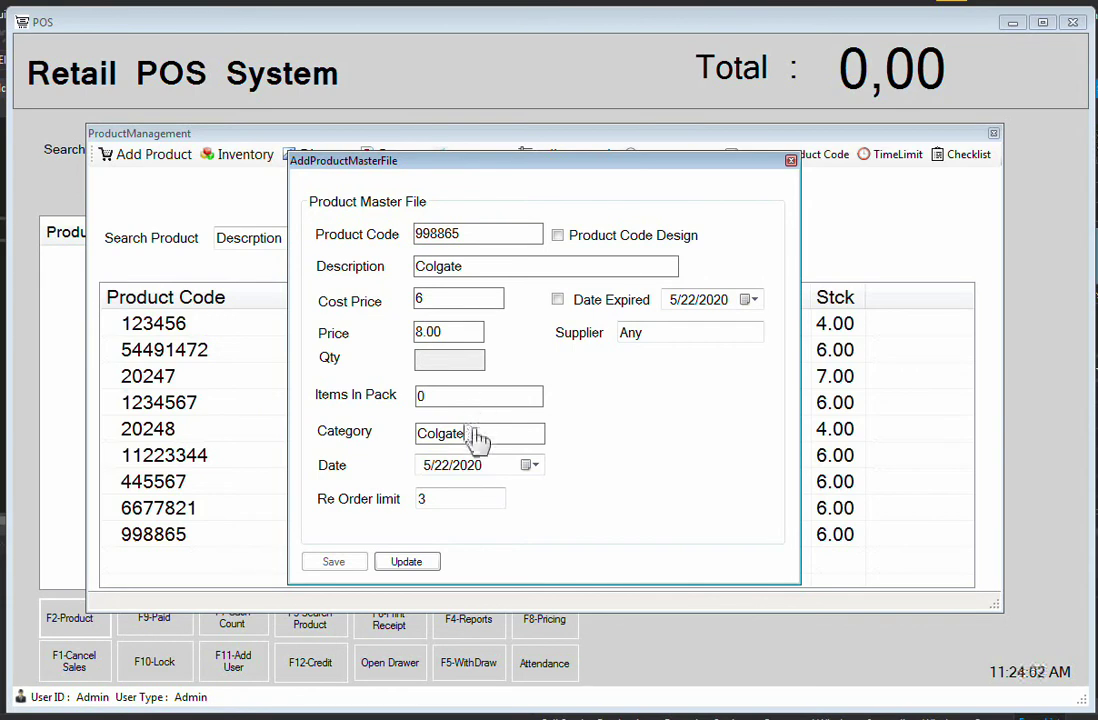
{"action": "left_click", "coordinate": [477, 437]}
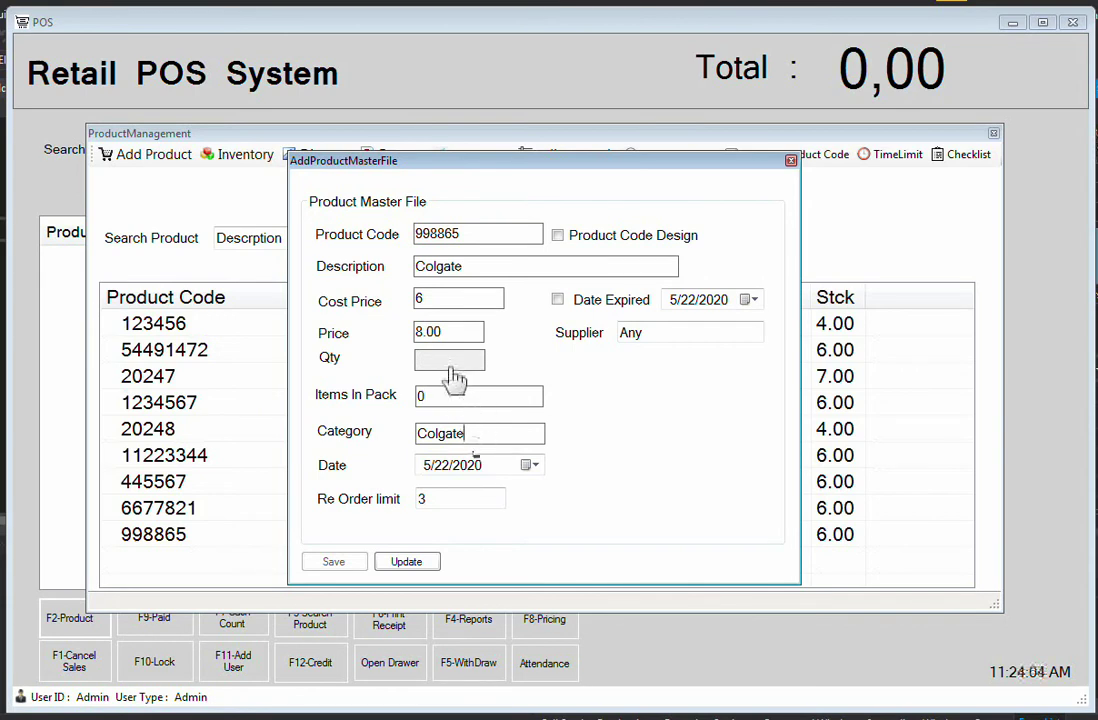
{"action": "left_click", "coordinate": [412, 563]}
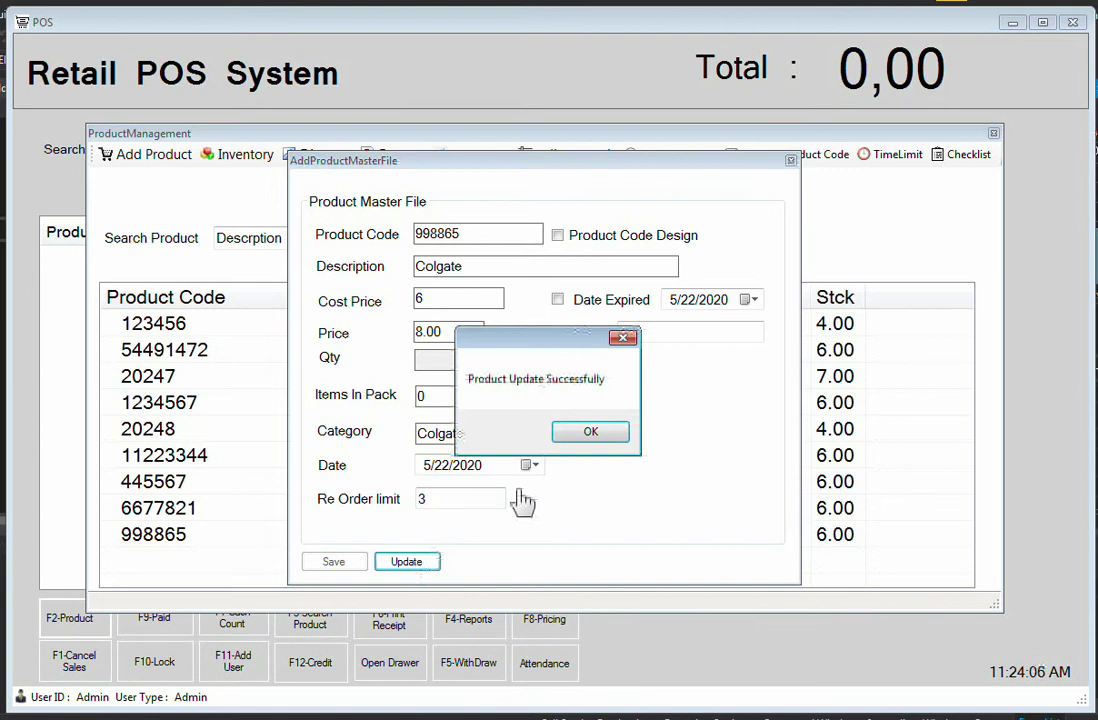
{"action": "left_click", "coordinate": [578, 441]}
{"action": "left_click", "coordinate": [790, 161]}
Set the product search filter to All and switch it back to searching by description.
{"action": "left_click", "coordinate": [402, 239]}
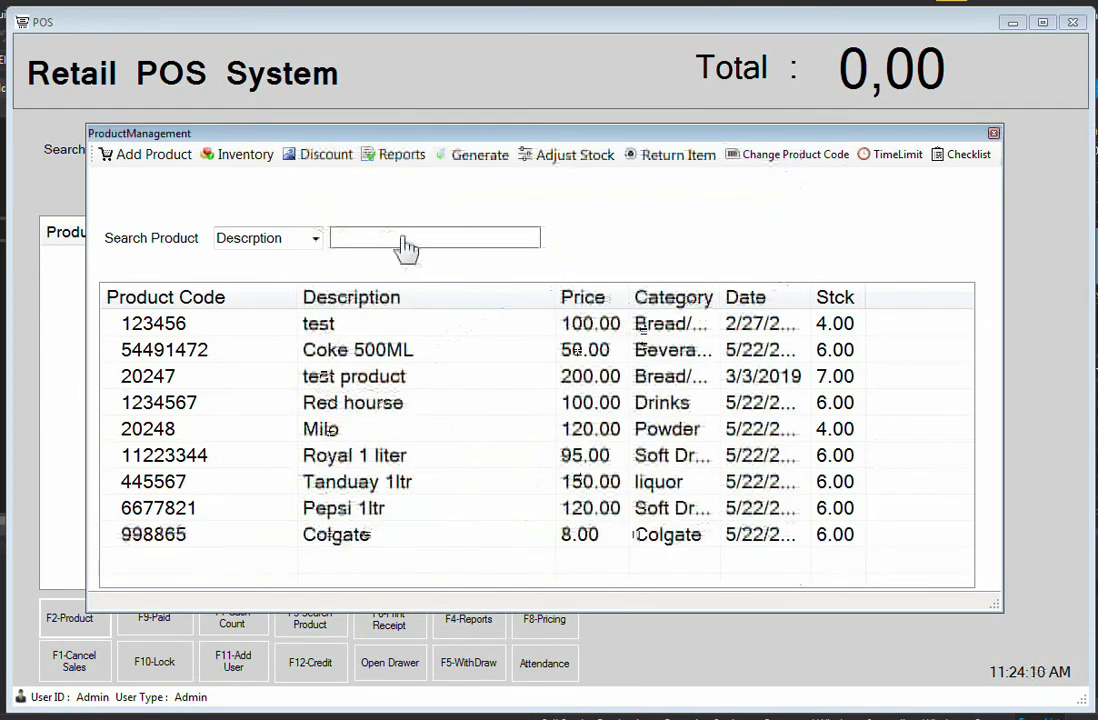
{"action": "left_click", "coordinate": [315, 238]}
{"action": "left_click", "coordinate": [296, 265]}
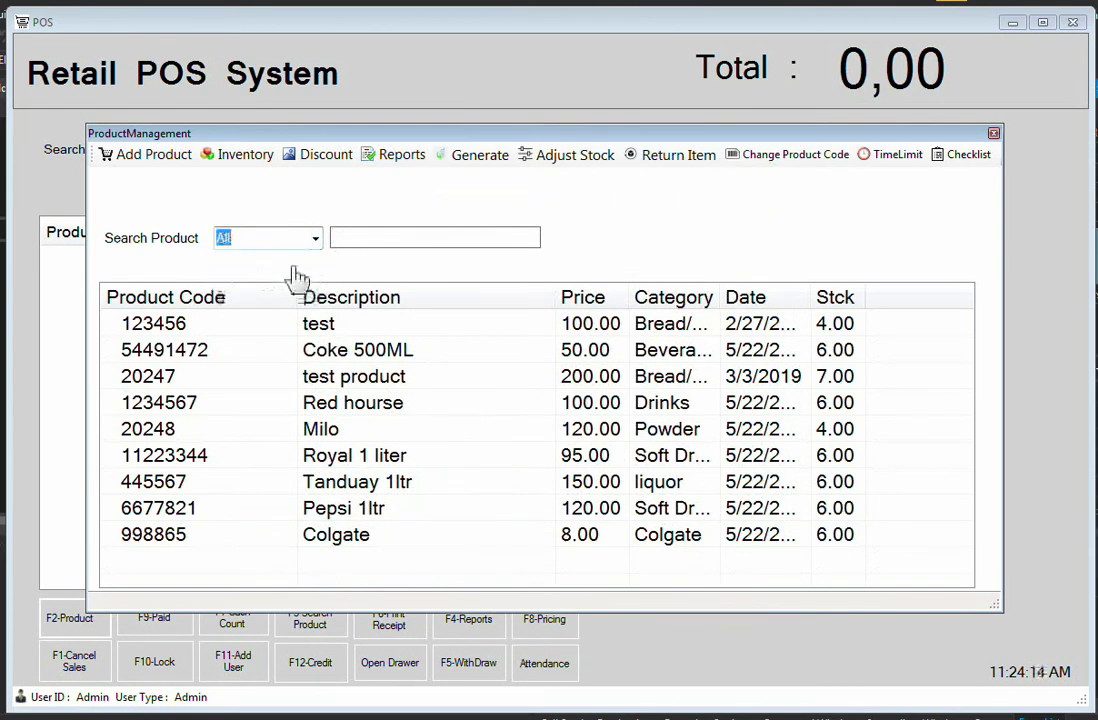
{"action": "left_click", "coordinate": [393, 238]}
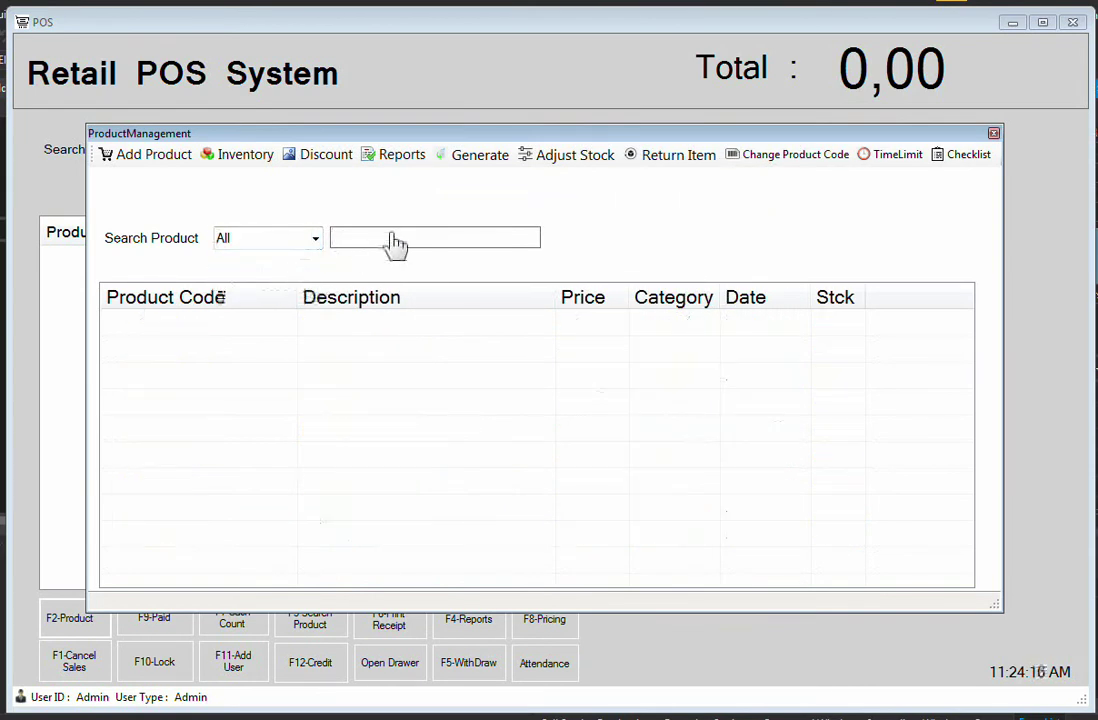
{"action": "left_click", "coordinate": [315, 238]}
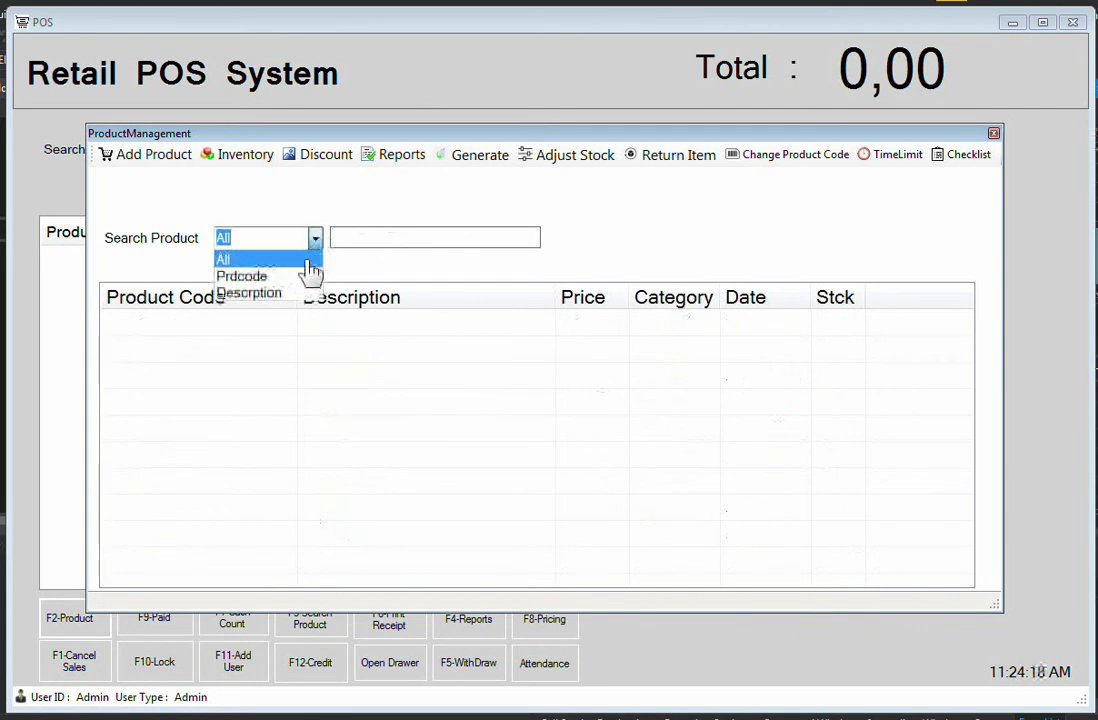
{"action": "left_click", "coordinate": [296, 293]}
{"action": "left_click", "coordinate": [359, 240]}
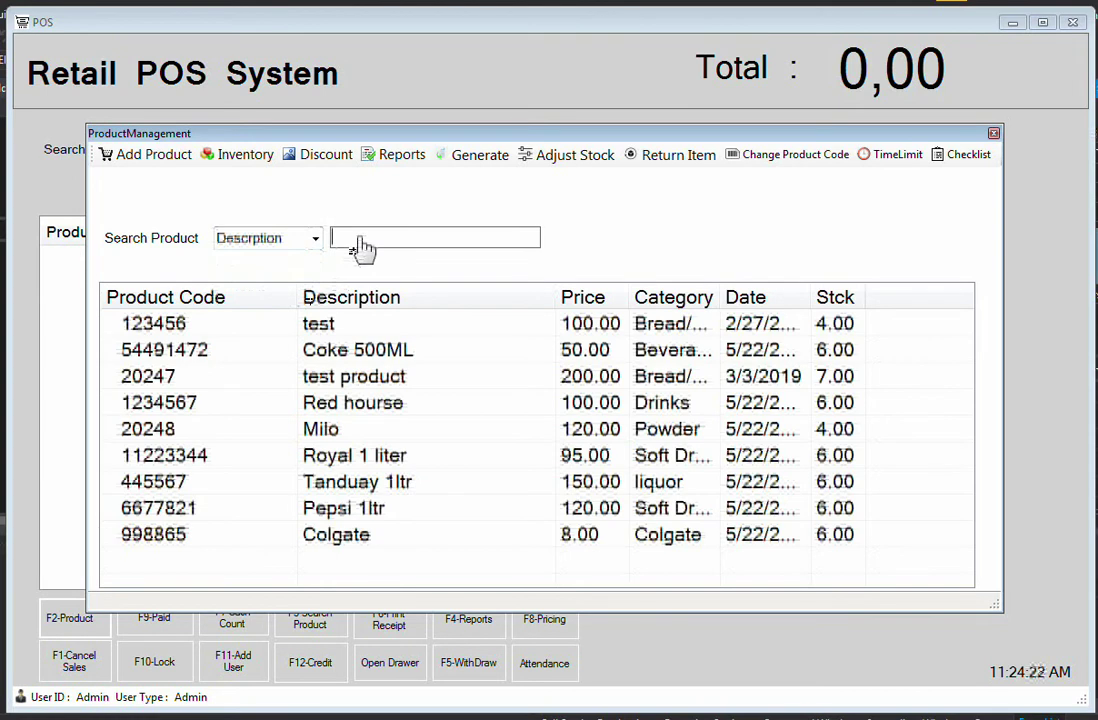
{"action": "left_click", "coordinate": [315, 240]}
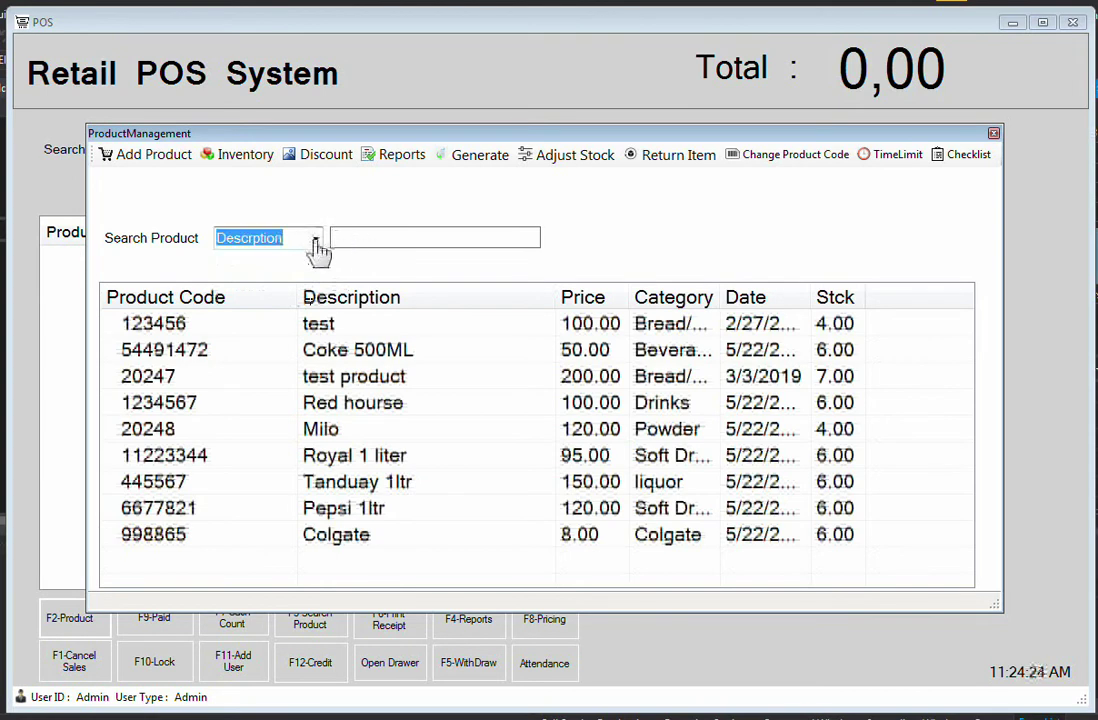
Search the products by description for Coke and clear the search again.
{"action": "left_click", "coordinate": [376, 246]}
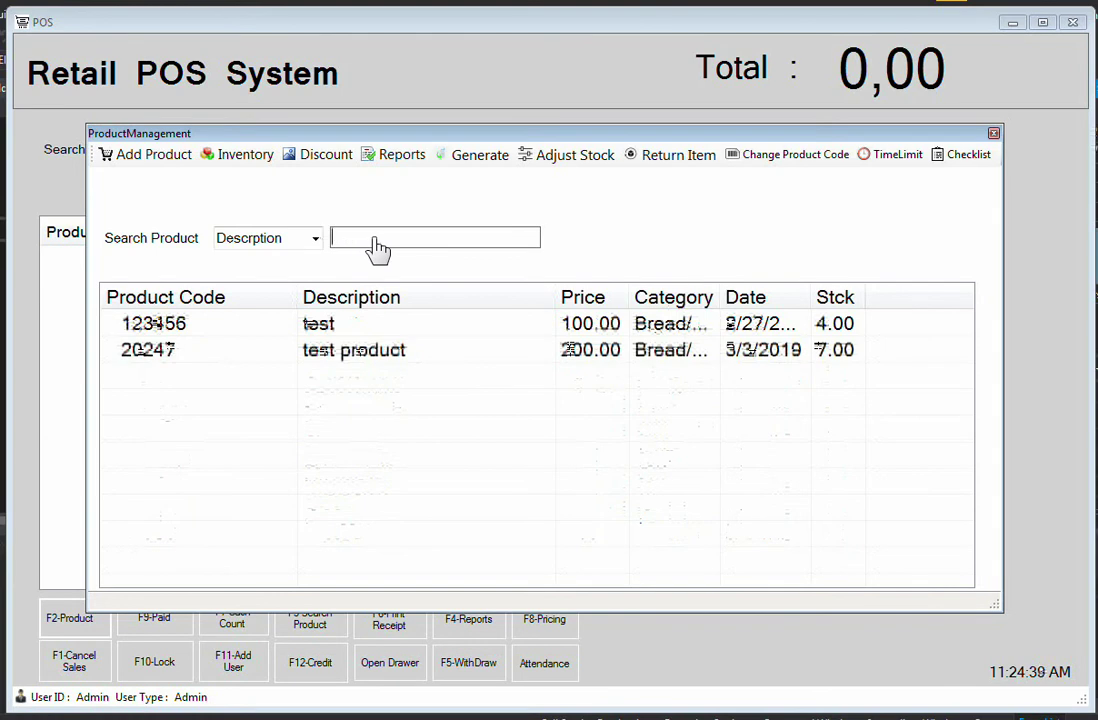
{"action": "key", "text": "BackSpace"}
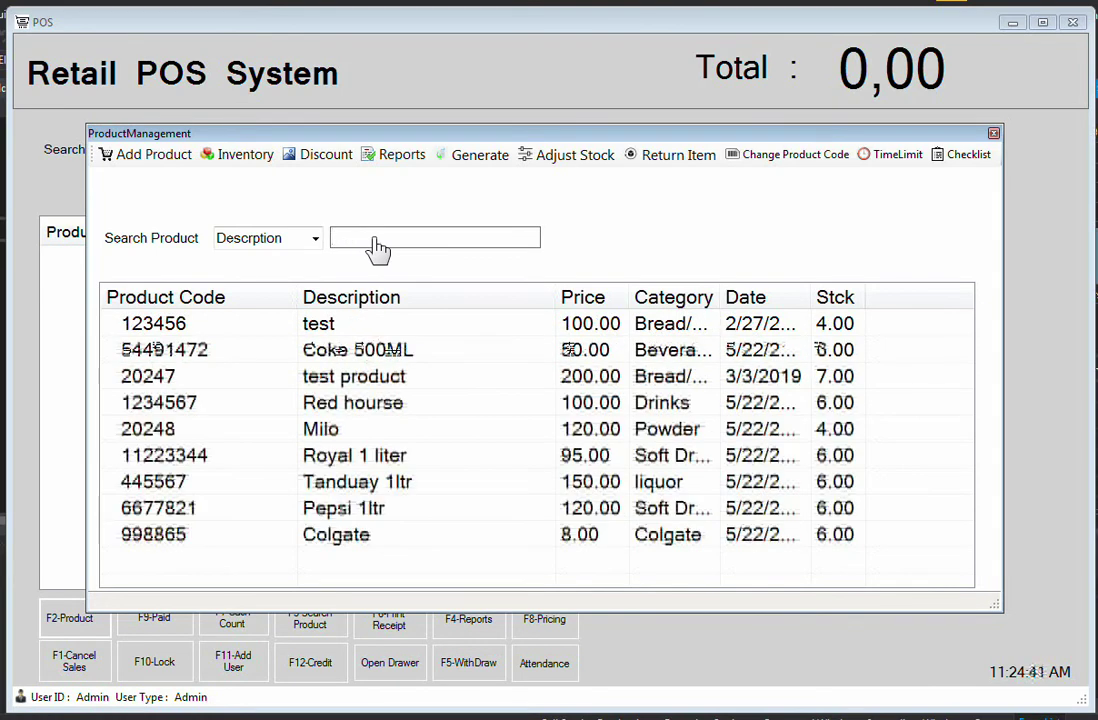
{"action": "type", "text": "Coke"}
{"action": "key", "text": "BackSpace"}
{"action": "key", "text": "BackSpace"}
{"action": "key", "text": "BackSpace"}
{"action": "key", "text": "BackSpace"}
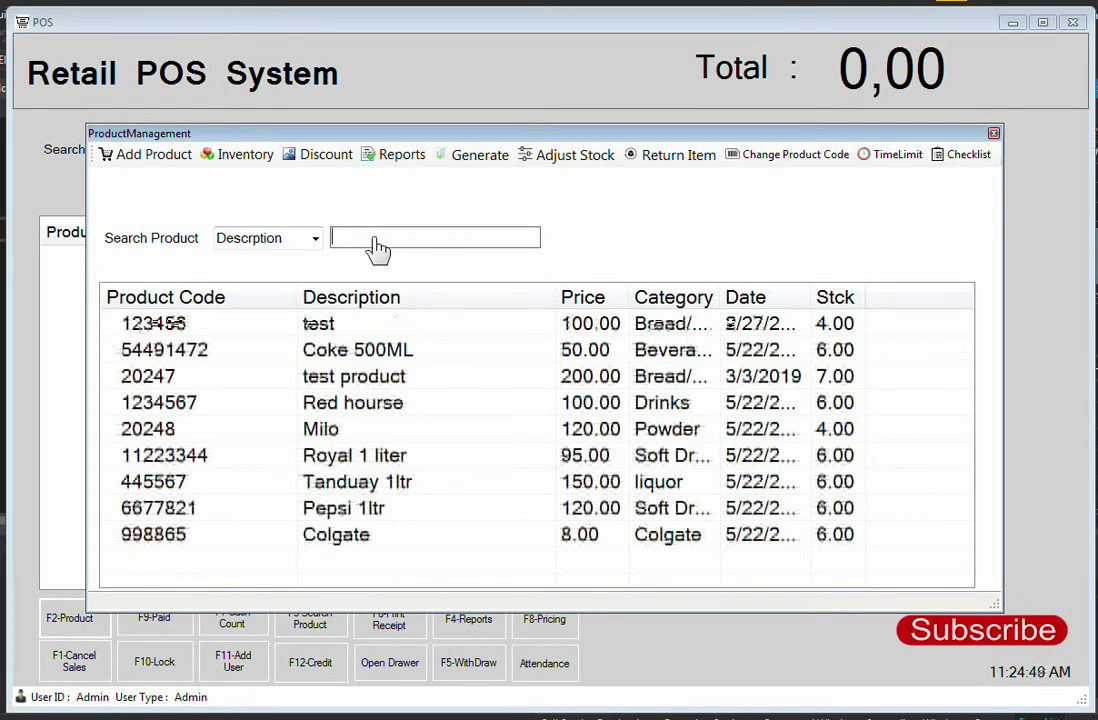
Go up through the product list from Colgate and select the product test with code 123456.
{"action": "left_click", "coordinate": [341, 543]}
{"action": "left_click", "coordinate": [343, 482]}
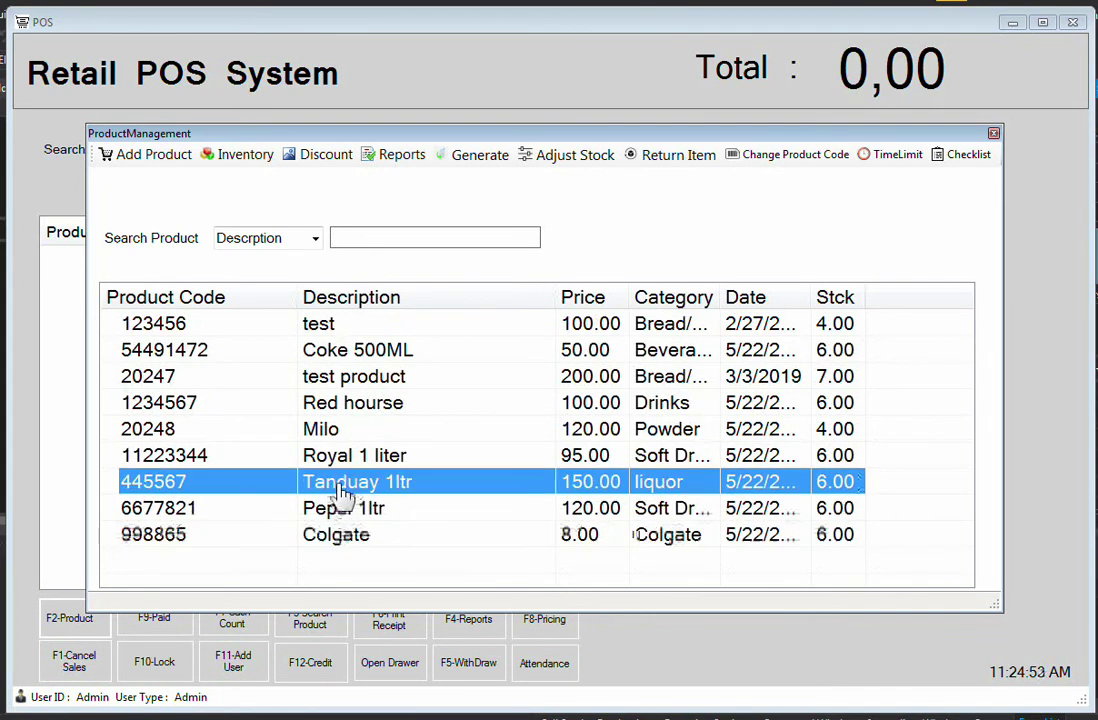
{"action": "left_click", "coordinate": [343, 463]}
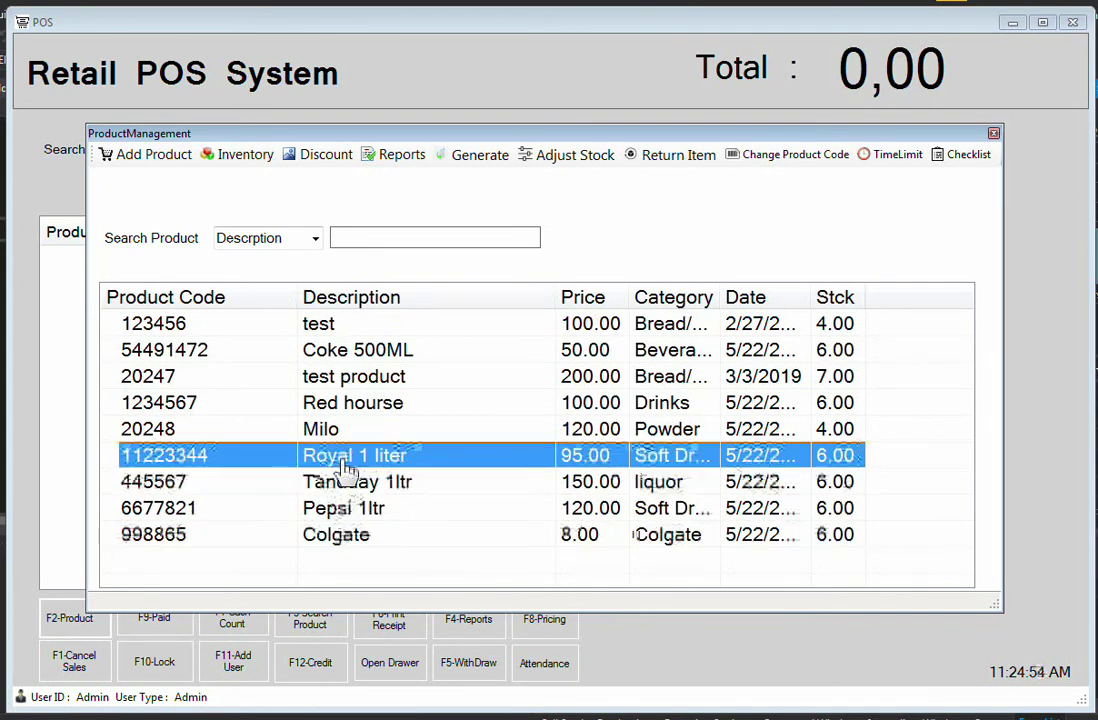
{"action": "left_click", "coordinate": [352, 430]}
{"action": "left_click", "coordinate": [353, 405]}
{"action": "left_click", "coordinate": [355, 385]}
{"action": "left_click", "coordinate": [360, 345]}
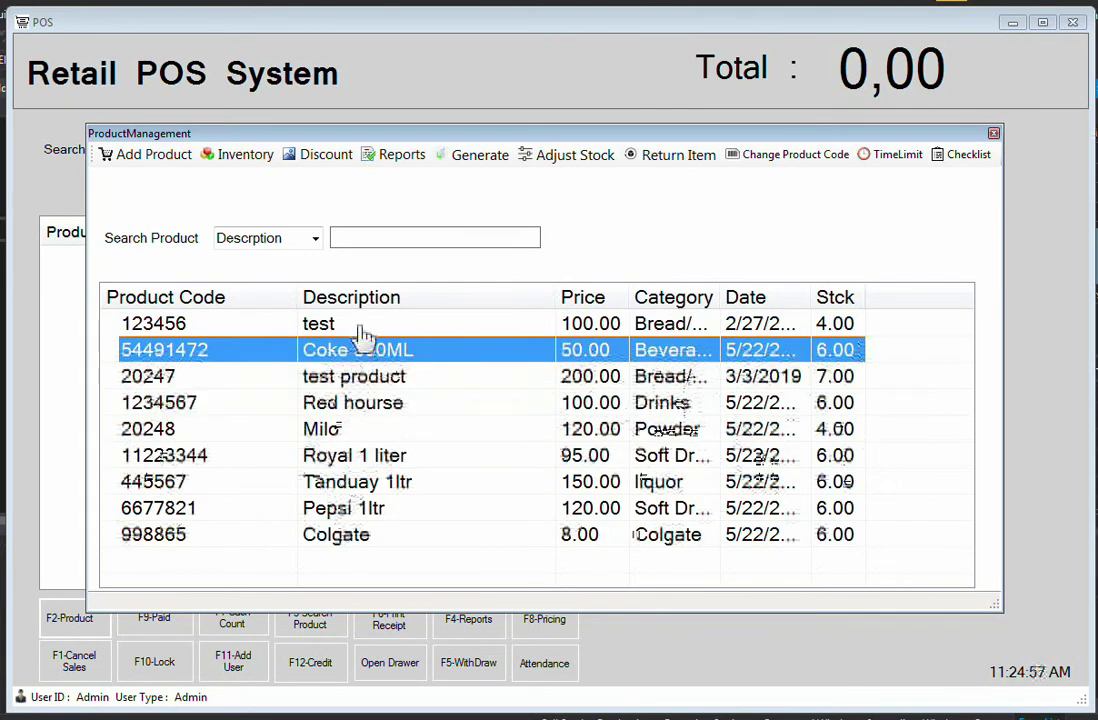
{"action": "left_click", "coordinate": [365, 328]}
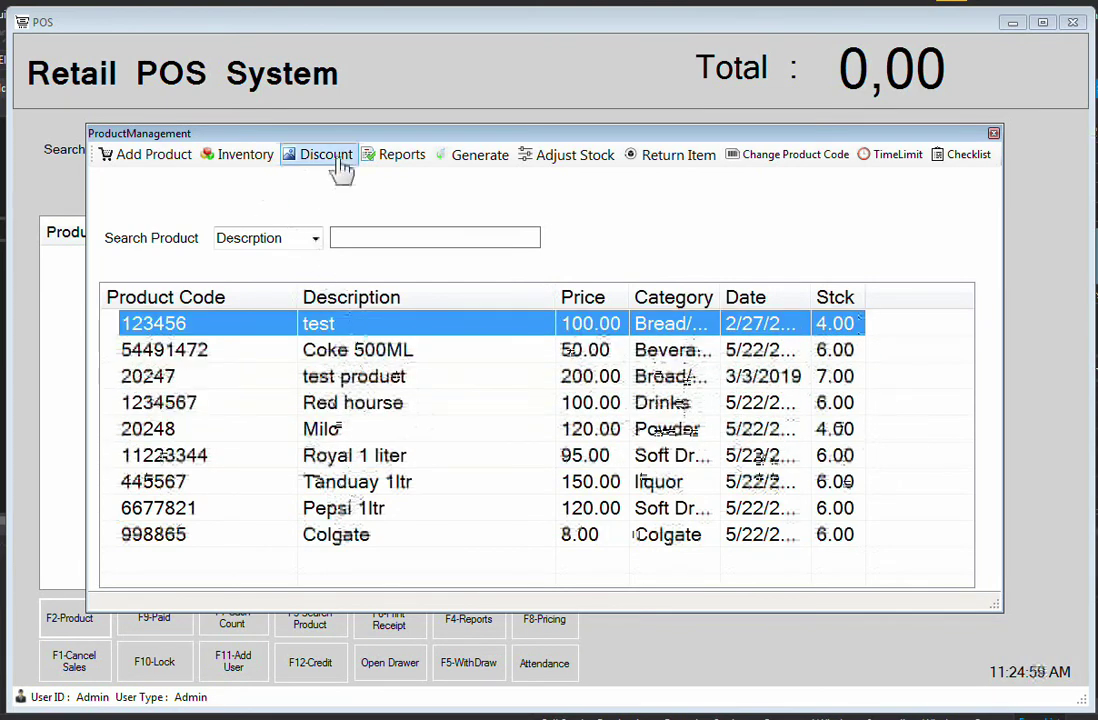
{"action": "left_click_drag", "start_coordinate": [418, 139], "coordinate": [418, 134]}
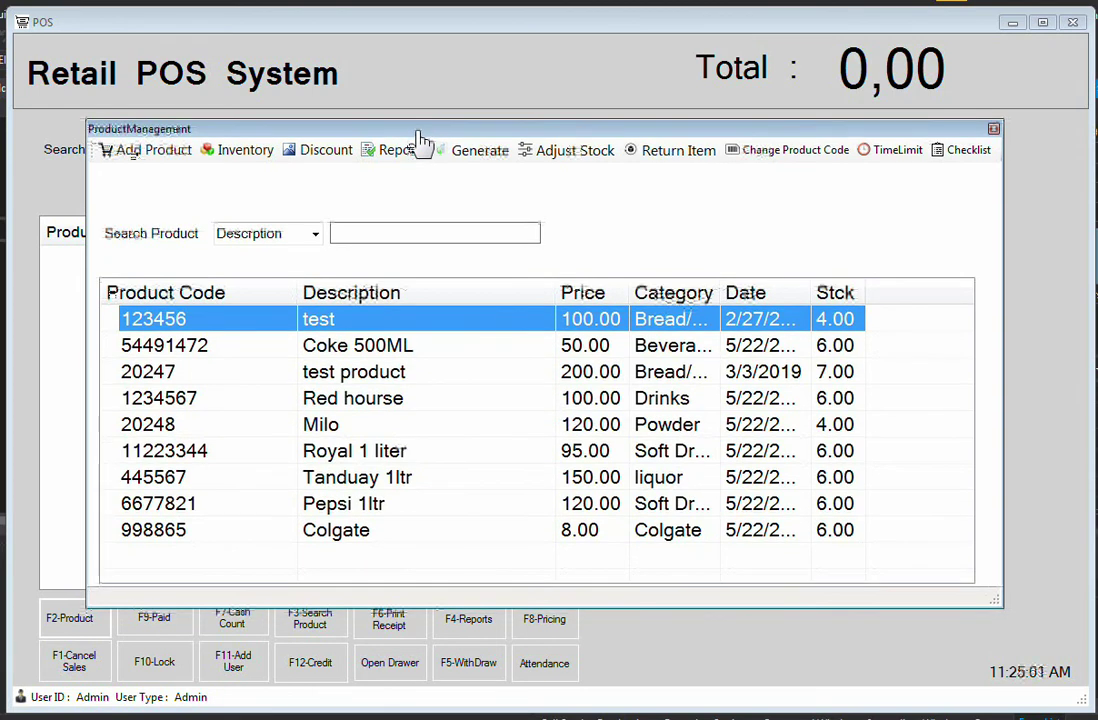
Look over the inventory form with its new-stock entry for the selected product and close it.
{"action": "left_click", "coordinate": [245, 152]}
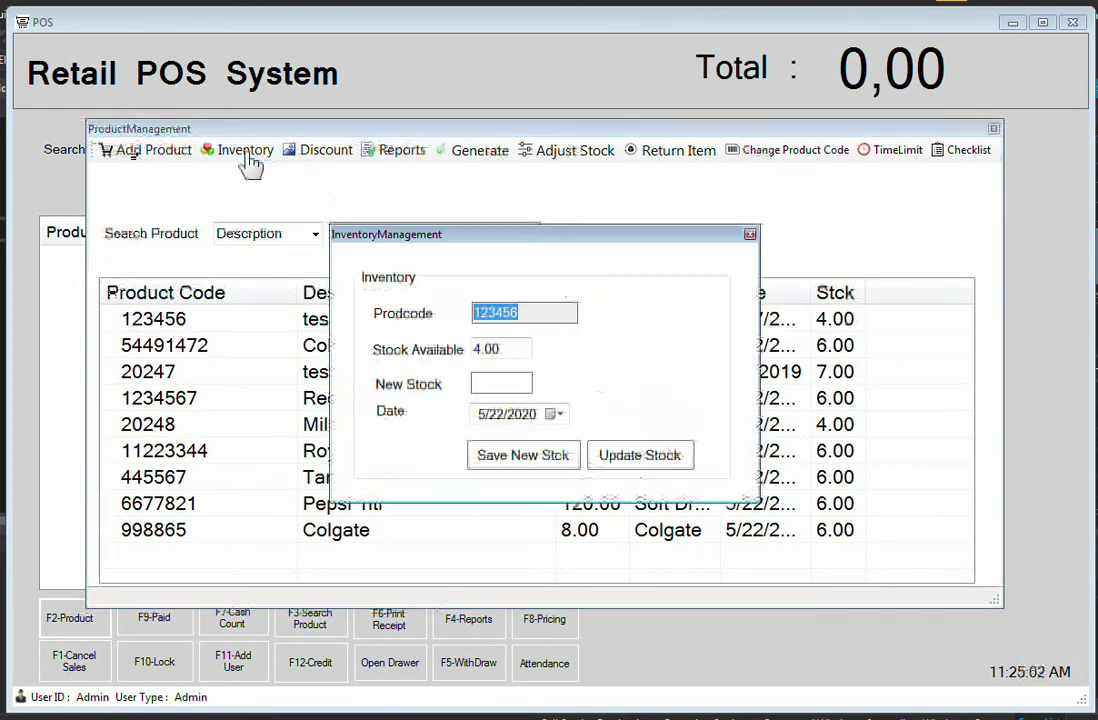
{"action": "left_click", "coordinate": [560, 318]}
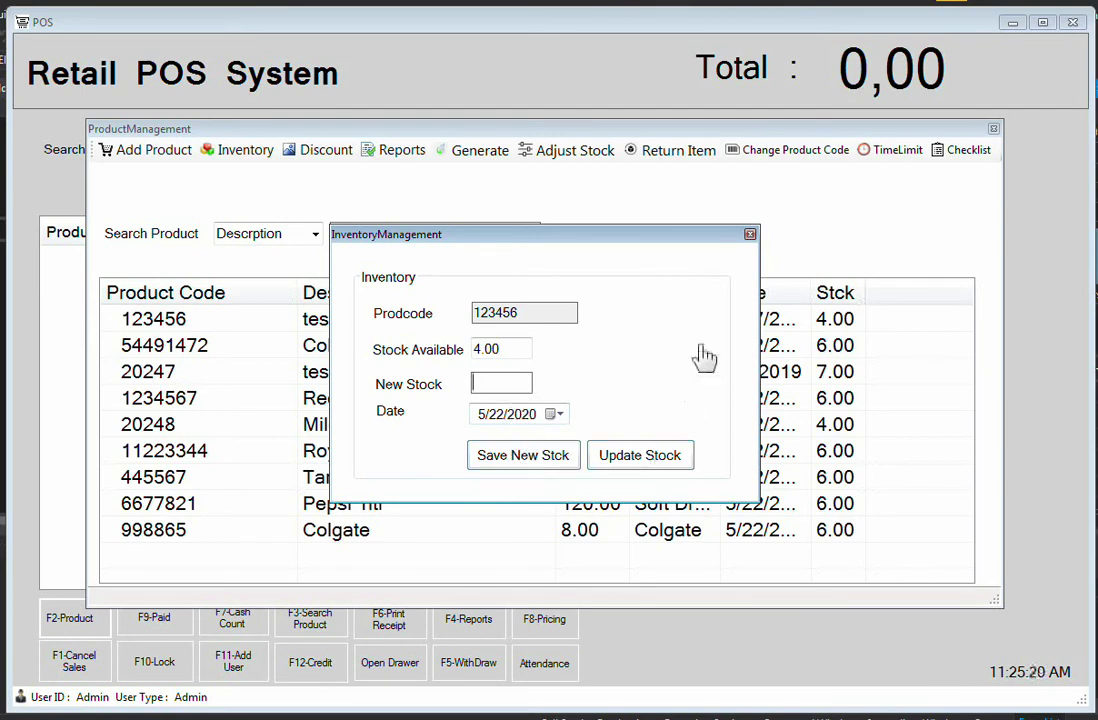
{"action": "left_click", "coordinate": [750, 234]}
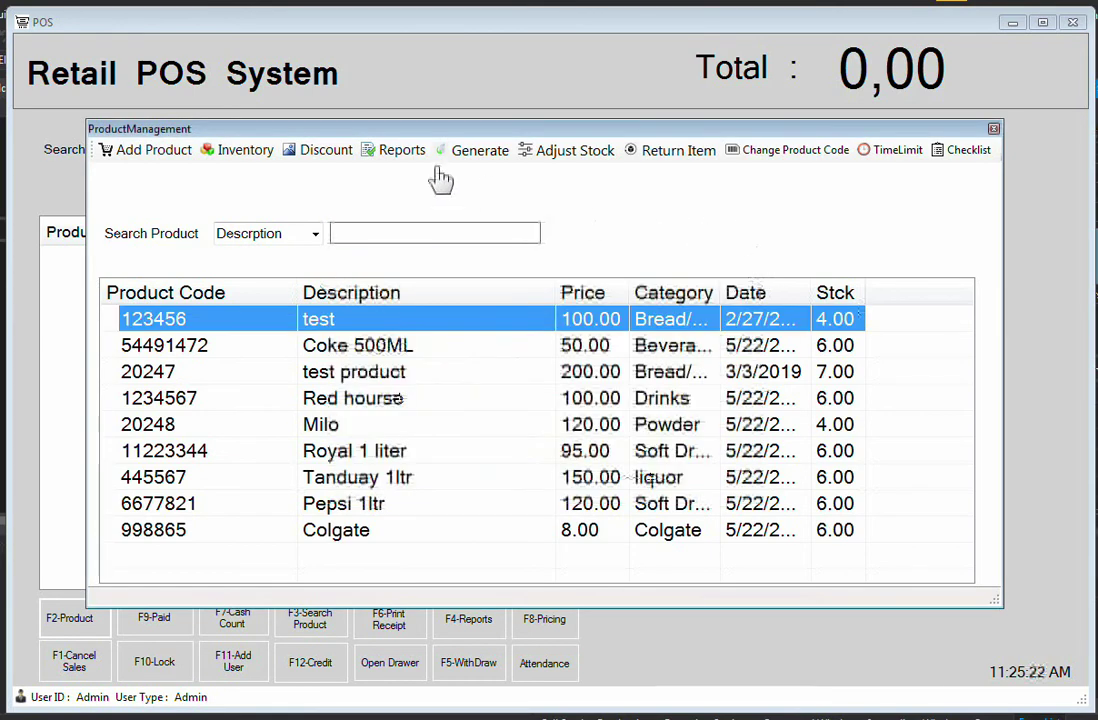
Open the discount form for product 123456 and look at its discount percentage and status options.
{"action": "left_click", "coordinate": [305, 152]}
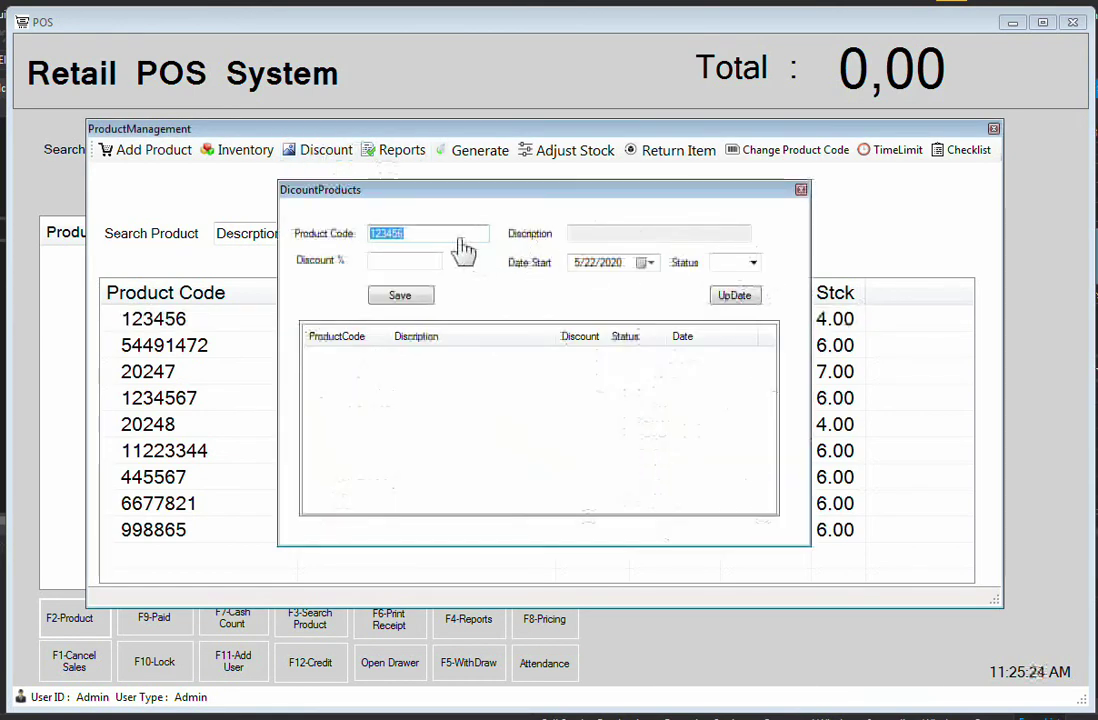
{"action": "left_click", "coordinate": [421, 238]}
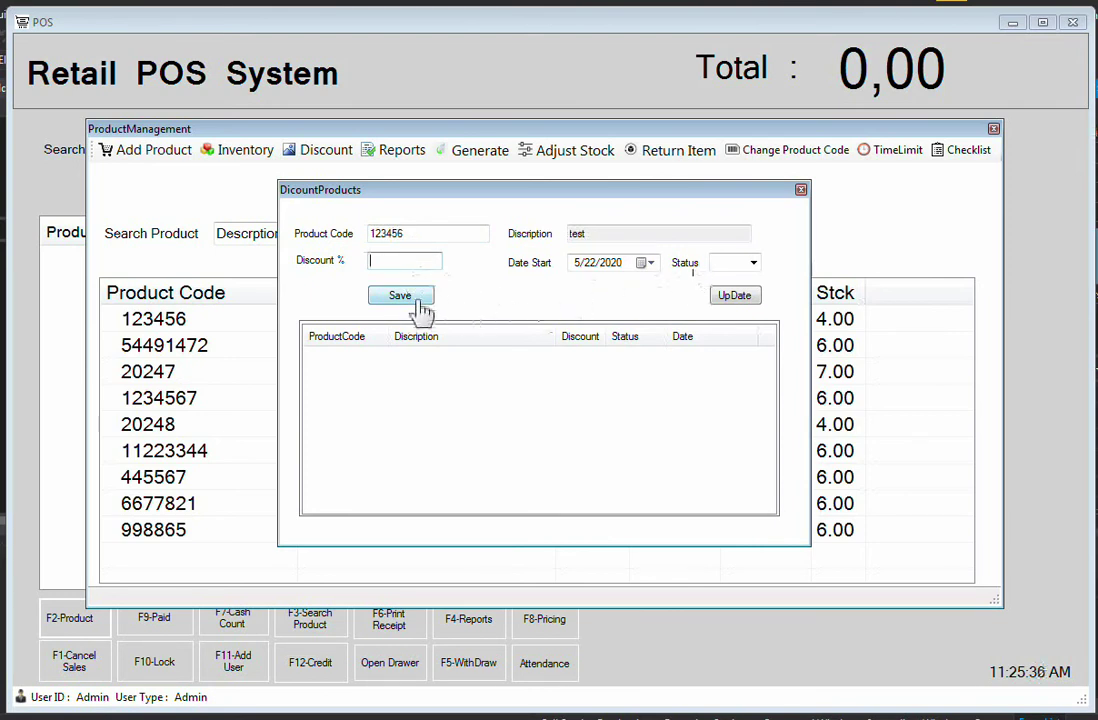
{"action": "left_click", "coordinate": [754, 263]}
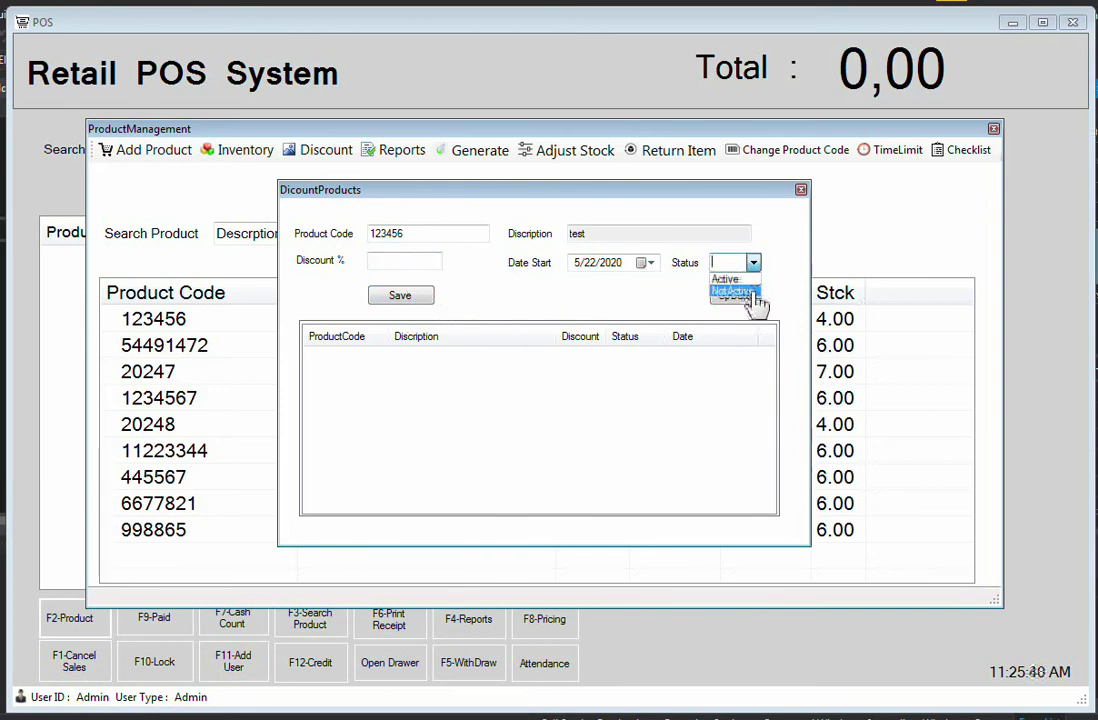
{"action": "left_click", "coordinate": [620, 304]}
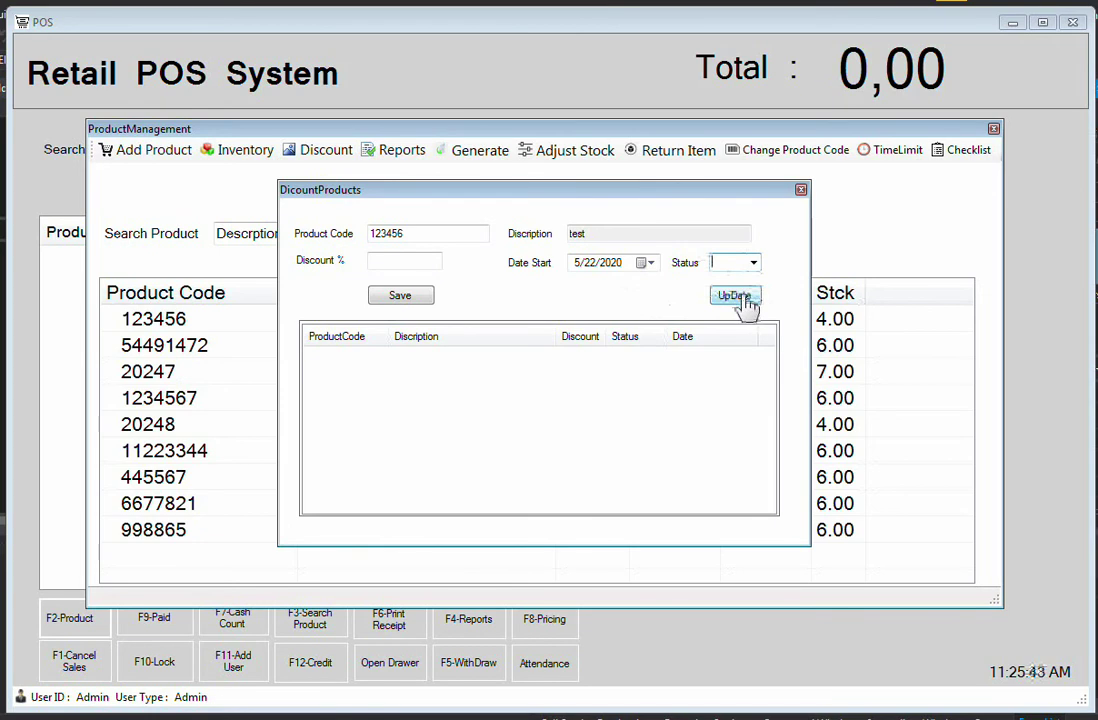
Leave the discount form, generate the new stock product report for 5/22/2020, read all its columns and close it.
{"action": "left_click", "coordinate": [801, 190]}
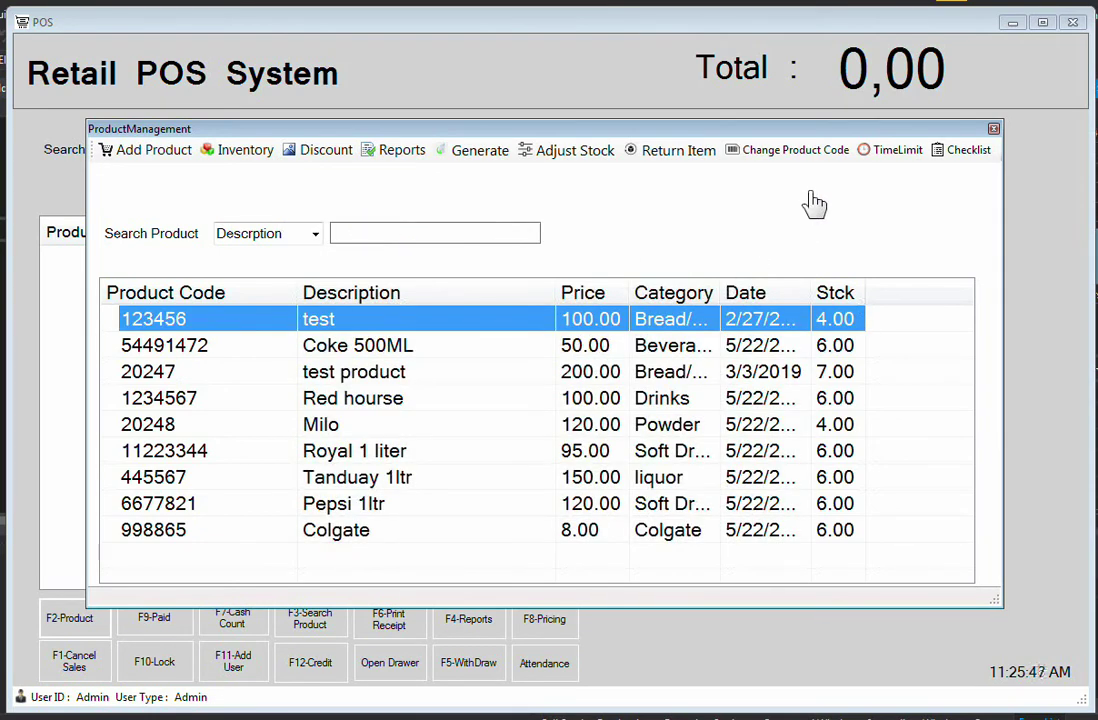
{"action": "left_click", "coordinate": [398, 152]}
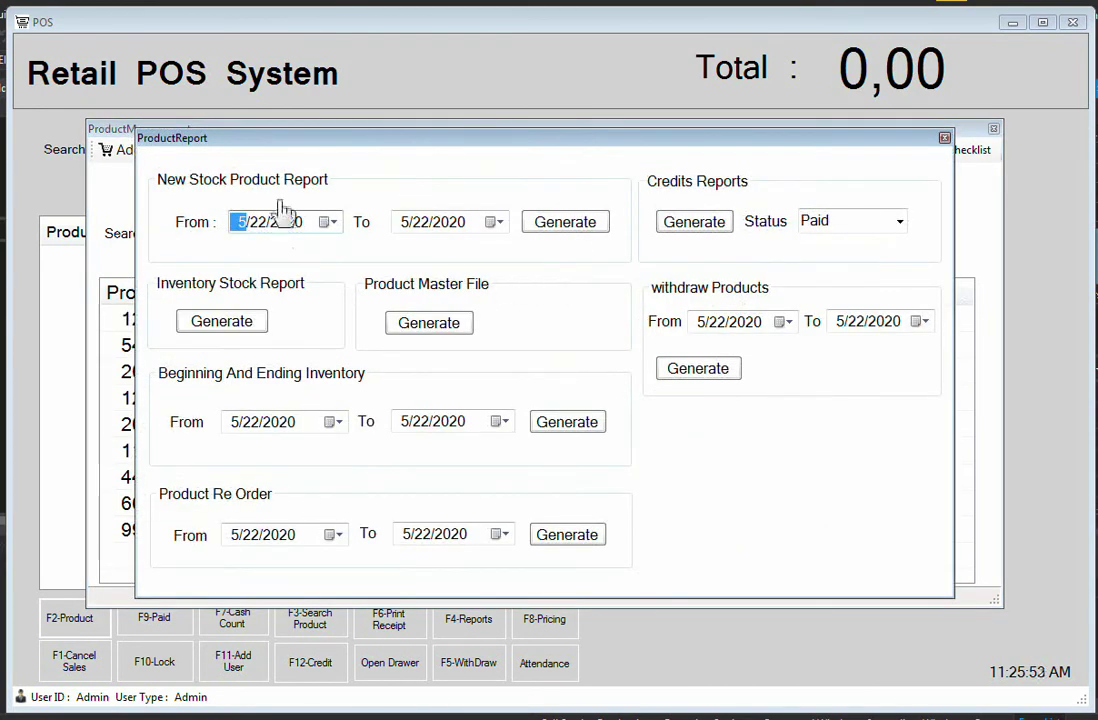
{"action": "left_click", "coordinate": [565, 238]}
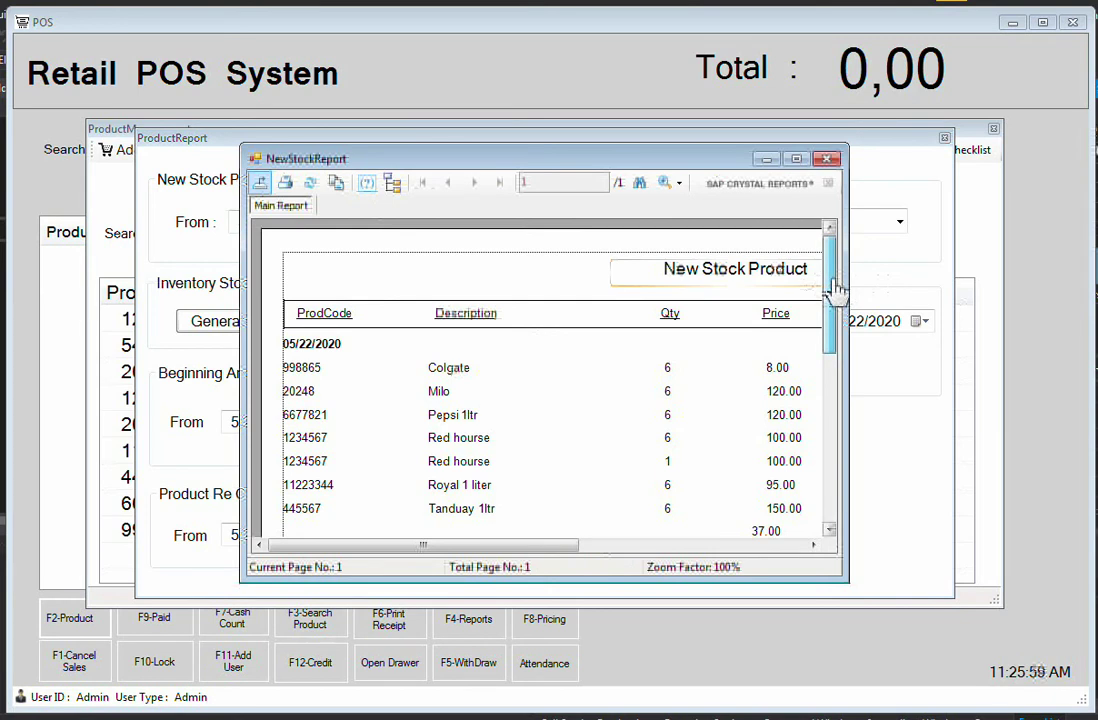
{"action": "left_click_drag", "start_coordinate": [838, 232], "coordinate": [808, 338]}
{"action": "left_click_drag", "start_coordinate": [527, 546], "coordinate": [736, 556]}
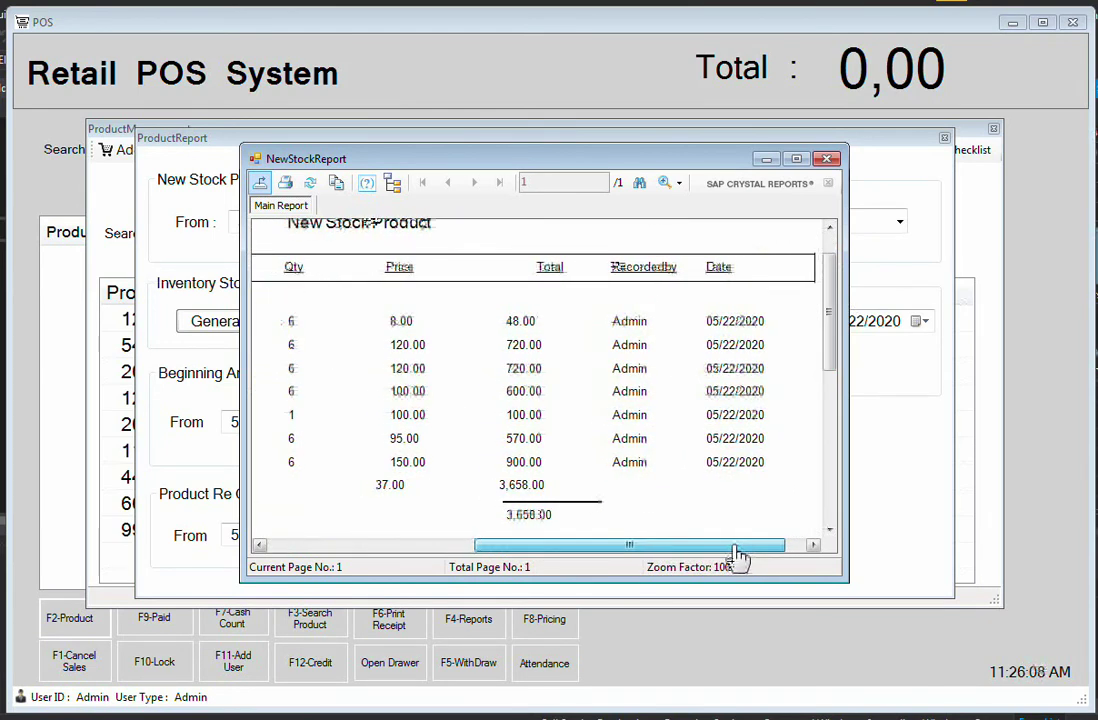
{"action": "left_click", "coordinate": [827, 158]}
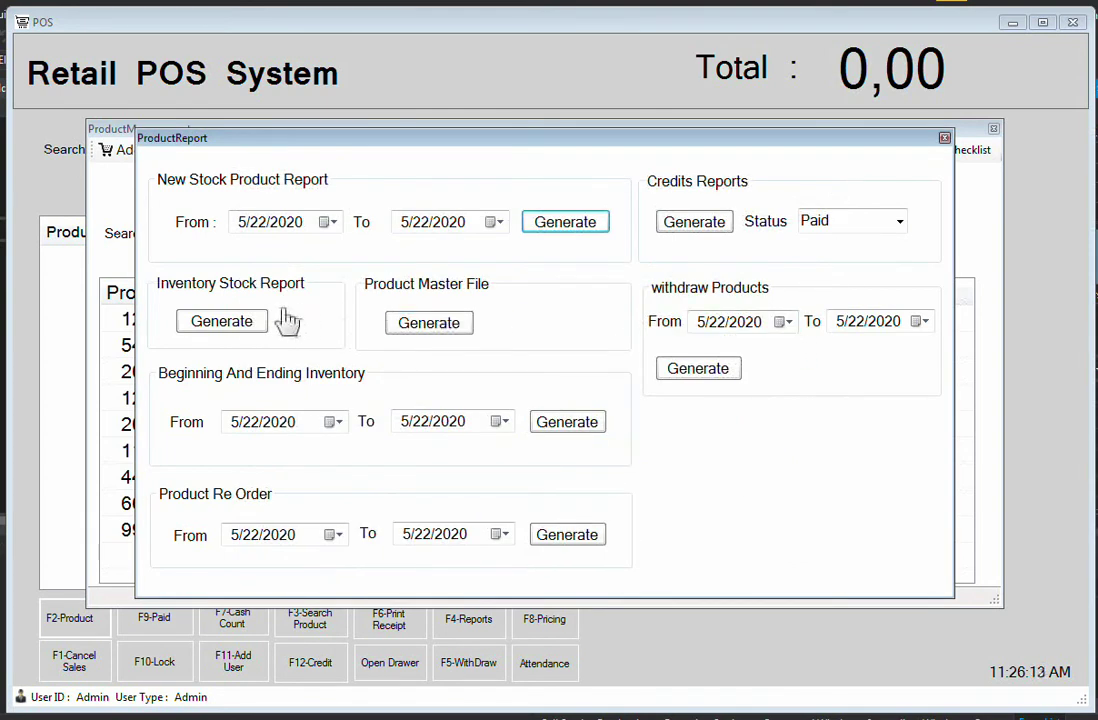
Generate the inventory stock report, look over its stock, price and total columns, and close it.
{"action": "left_click", "coordinate": [252, 321]}
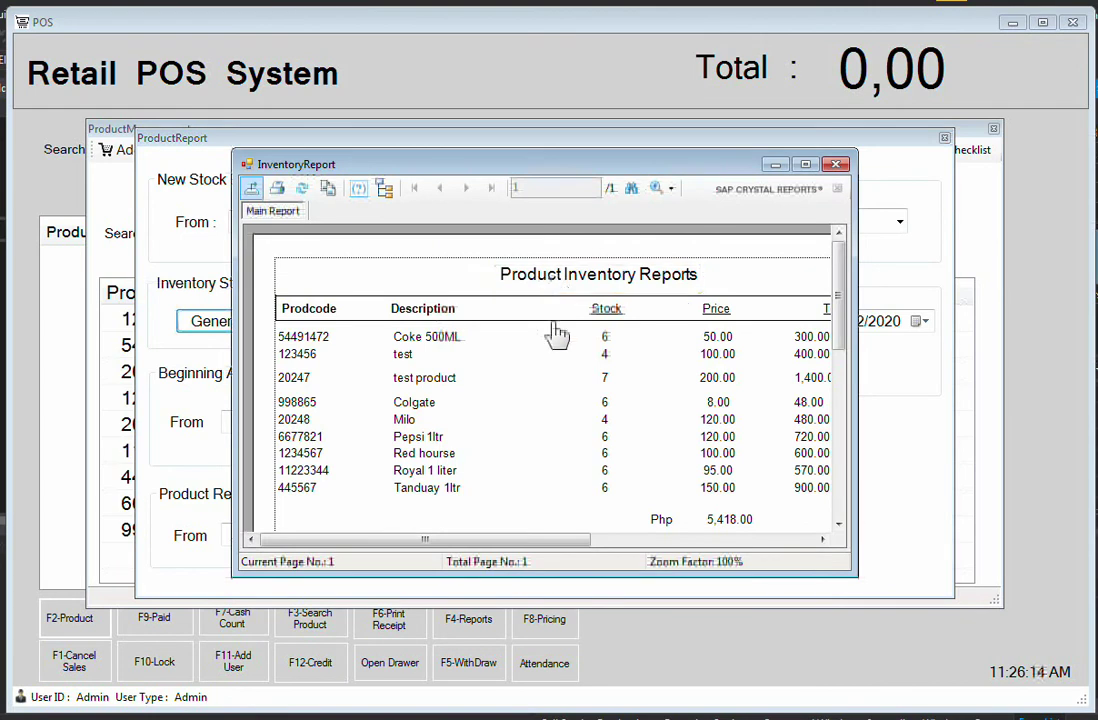
{"action": "left_click_drag", "start_coordinate": [554, 541], "coordinate": [530, 550]}
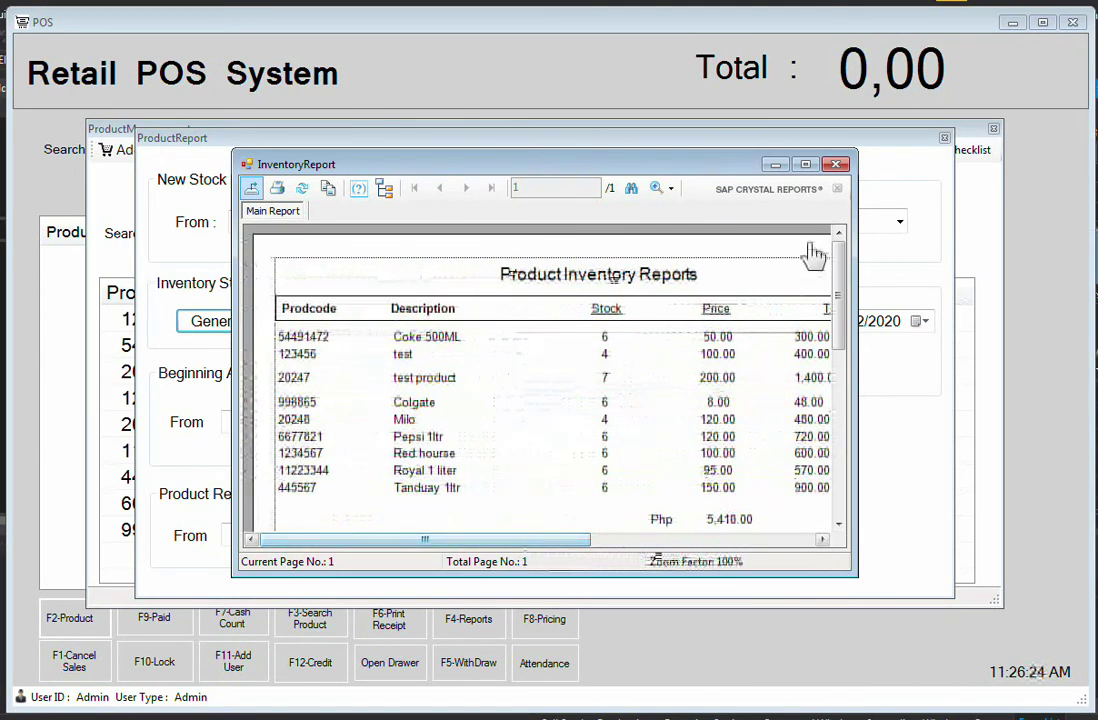
{"action": "left_click", "coordinate": [835, 164]}
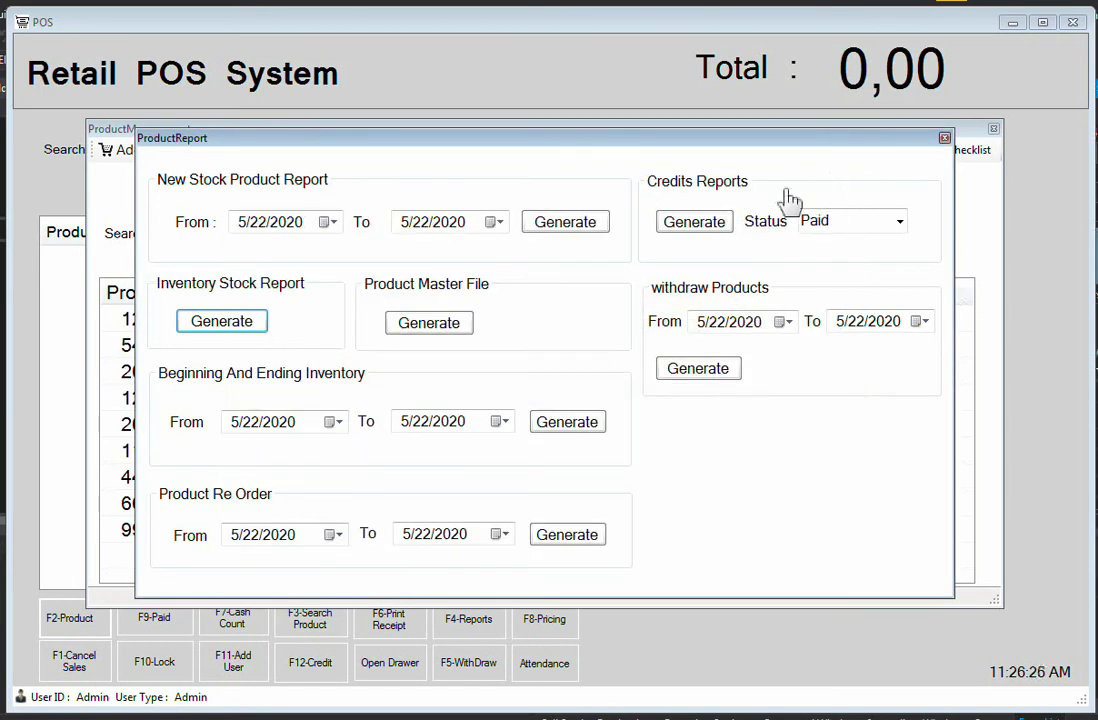
Generate the product master file report, look over its product codes, descriptions and categories, and close it.
{"action": "left_click", "coordinate": [452, 330]}
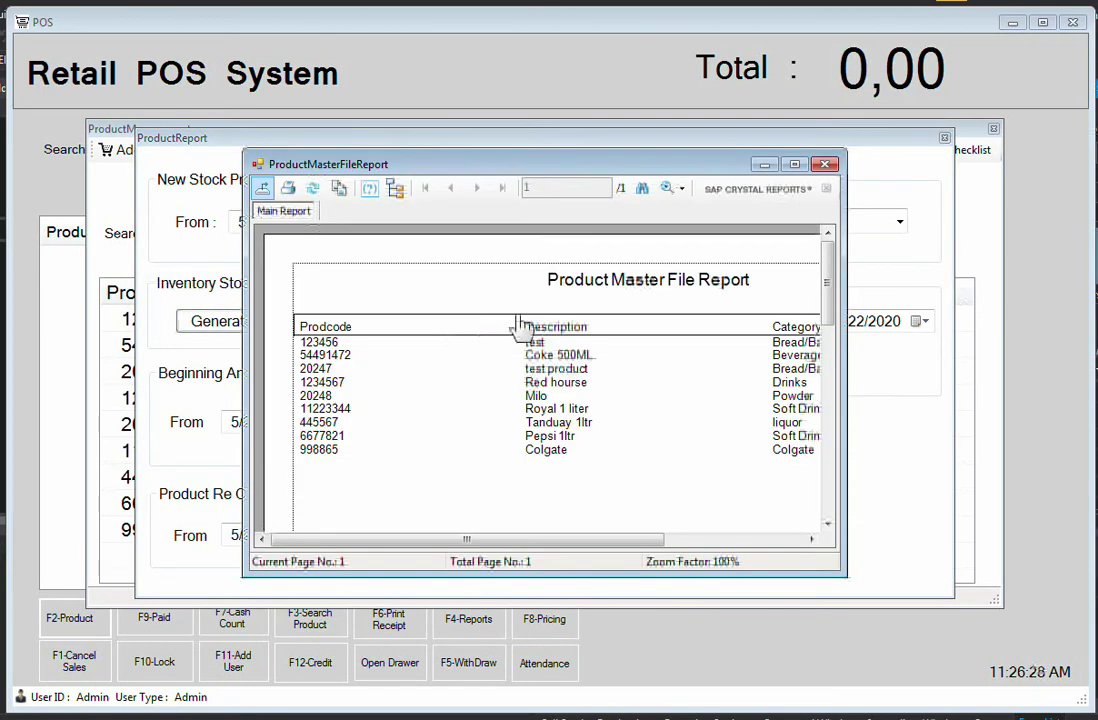
{"action": "mouse_move", "coordinate": [552, 551]}
{"action": "left_mouse_down"}
{"action": "mouse_move", "coordinate": [733, 545]}
{"action": "mouse_move", "coordinate": [534, 561]}
{"action": "left_mouse_up"}
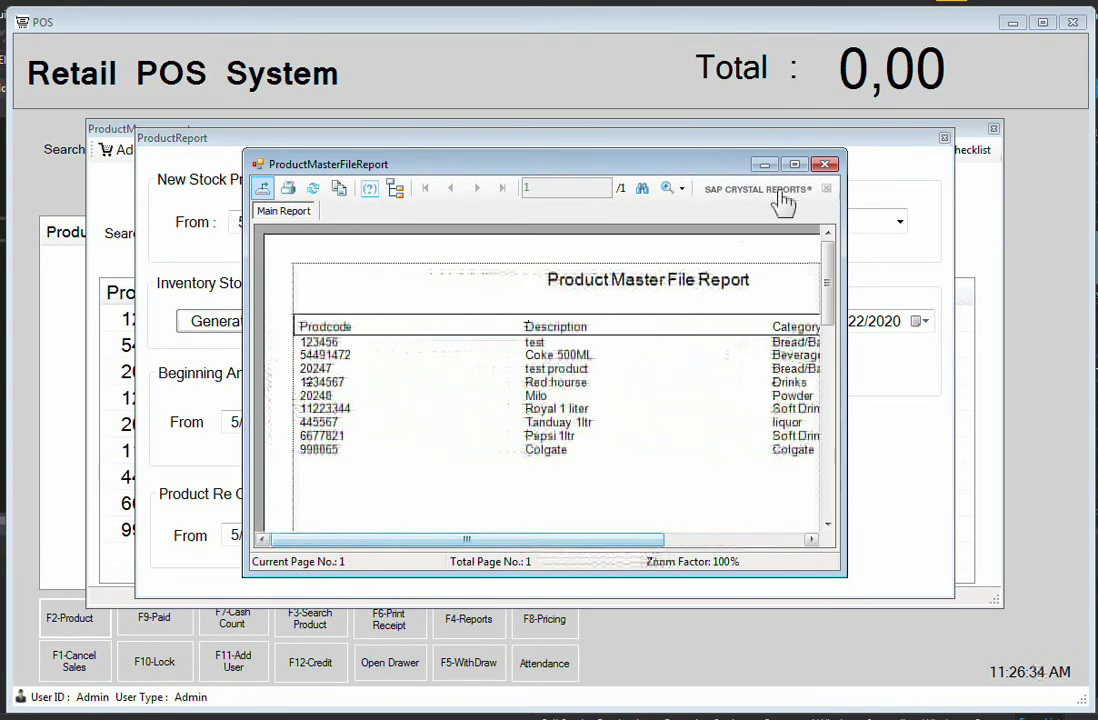
{"action": "left_click", "coordinate": [830, 166]}
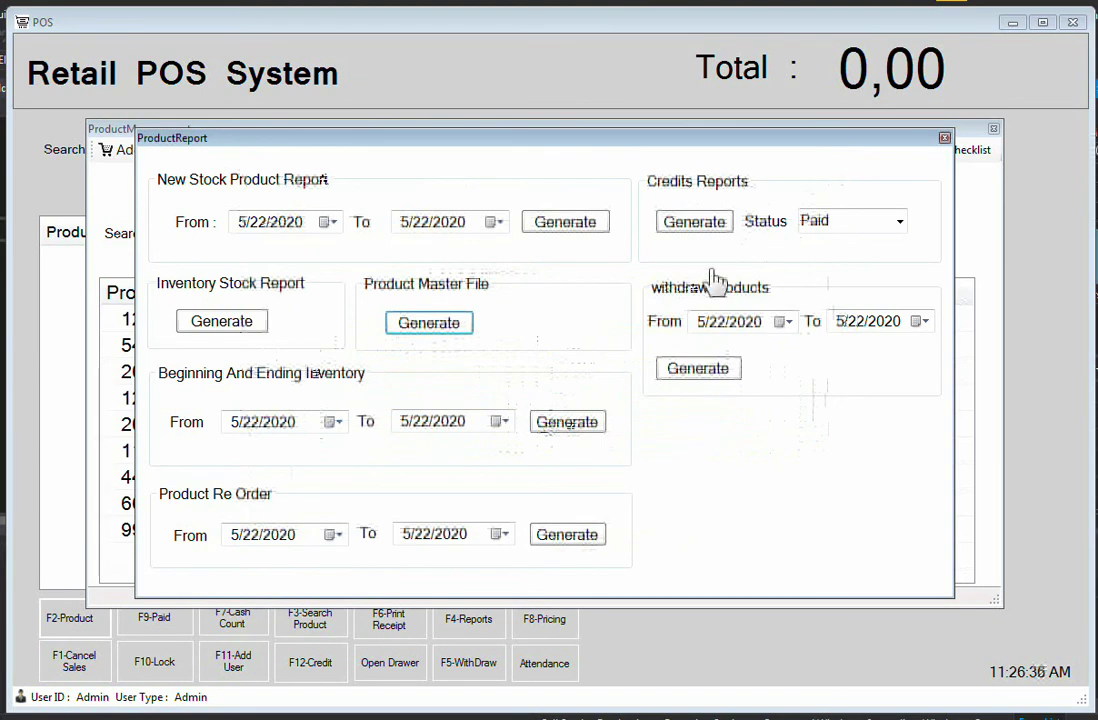
Generate the beginning and ending inventory report for 5/22/2020, look over its quantity columns, and close it.
{"action": "left_click", "coordinate": [594, 426]}
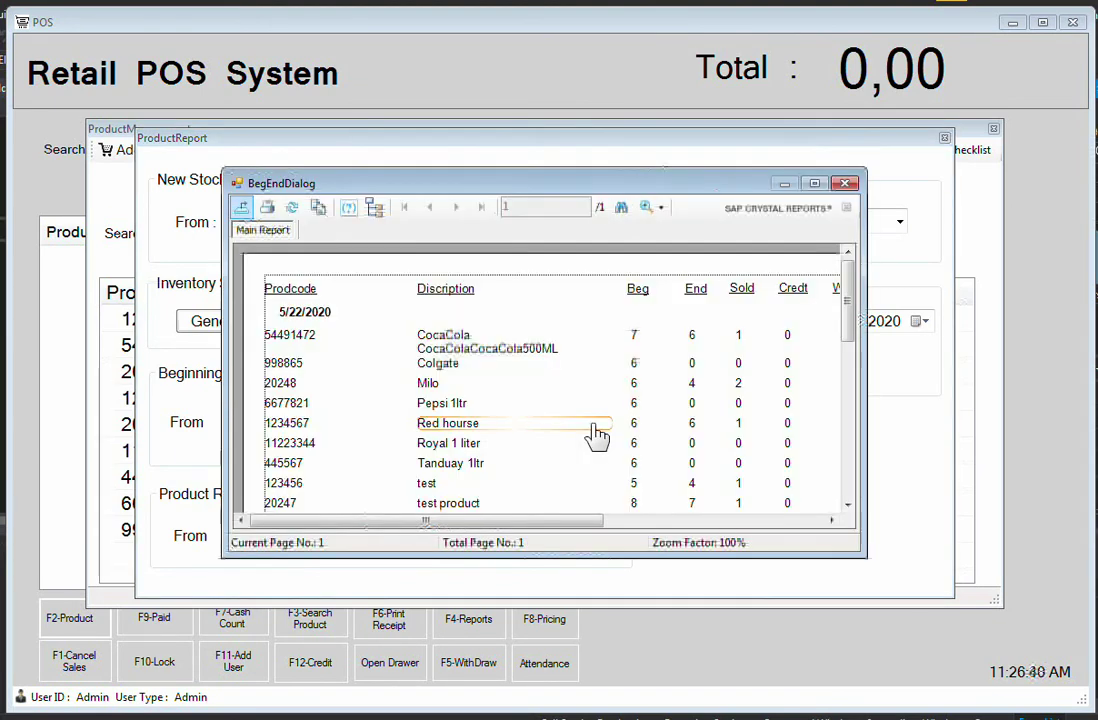
{"action": "left_click_drag", "start_coordinate": [580, 521], "coordinate": [571, 556]}
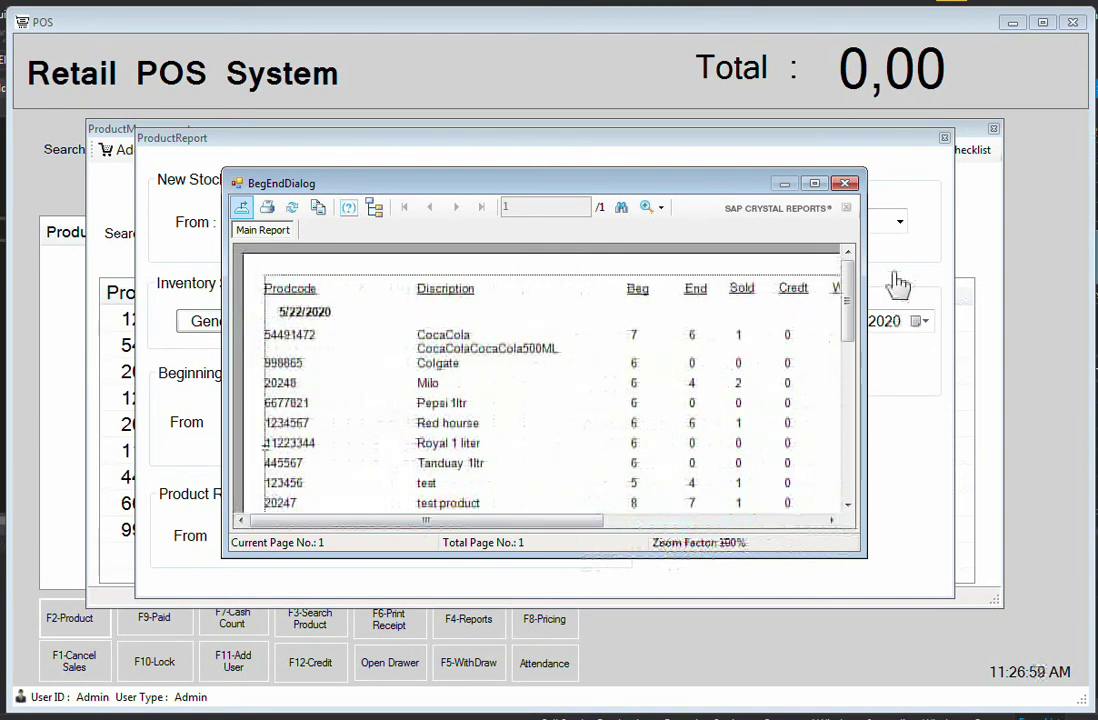
{"action": "left_click", "coordinate": [843, 183]}
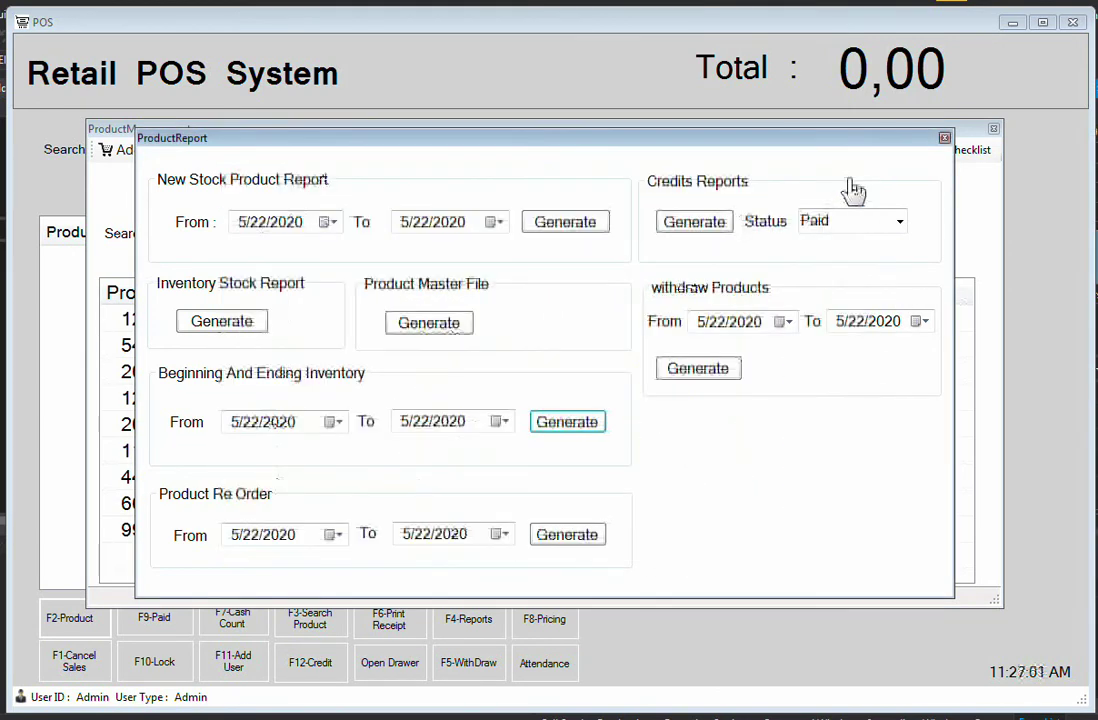
Generate the product reorder report for 5/22/2020, and check the credits report's status options before closing the product reports form.
{"action": "left_click", "coordinate": [581, 536]}
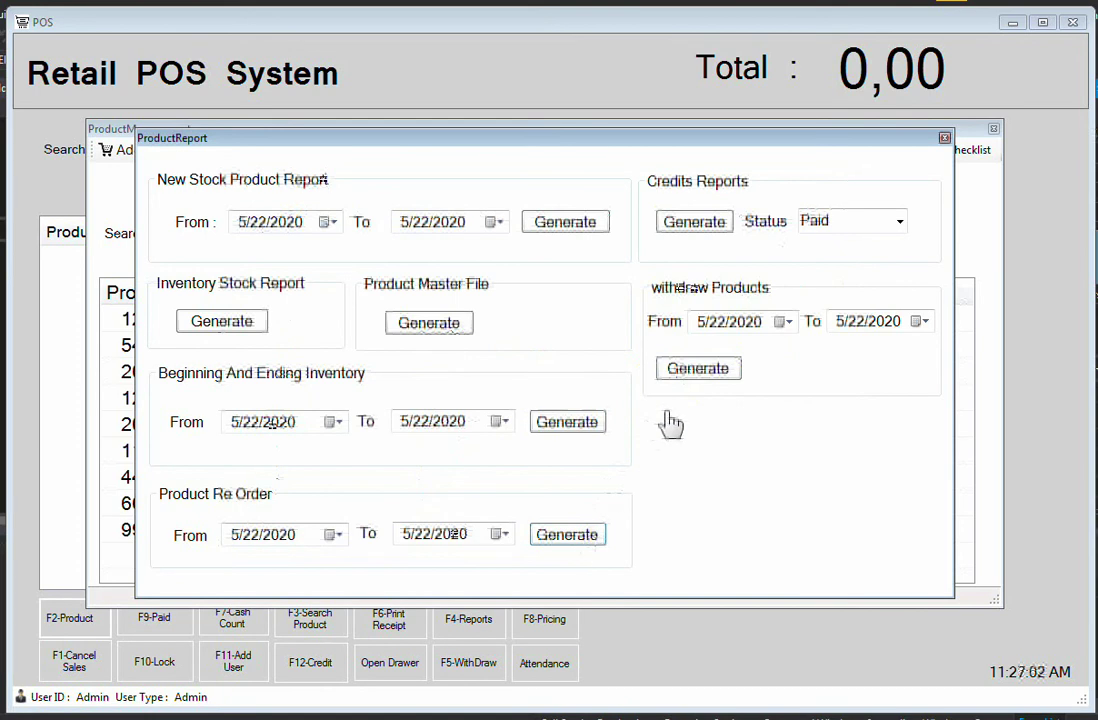
{"action": "left_click", "coordinate": [539, 101]}
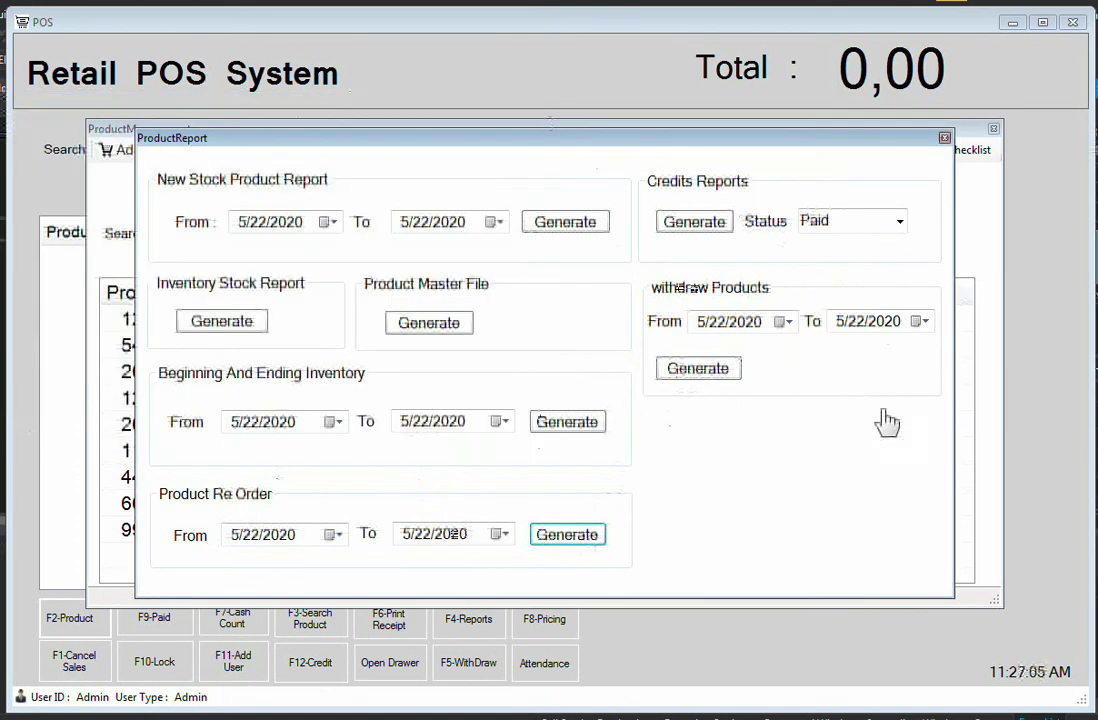
{"action": "left_click", "coordinate": [828, 224]}
{"action": "left_click", "coordinate": [899, 222]}
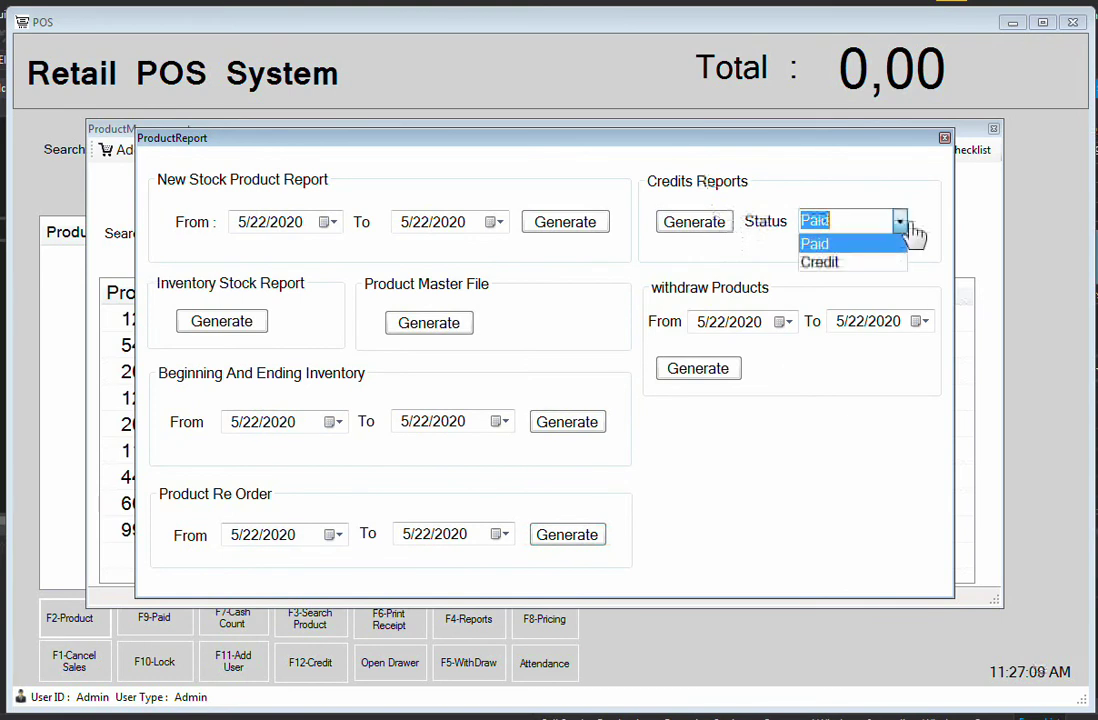
{"action": "left_click", "coordinate": [899, 222]}
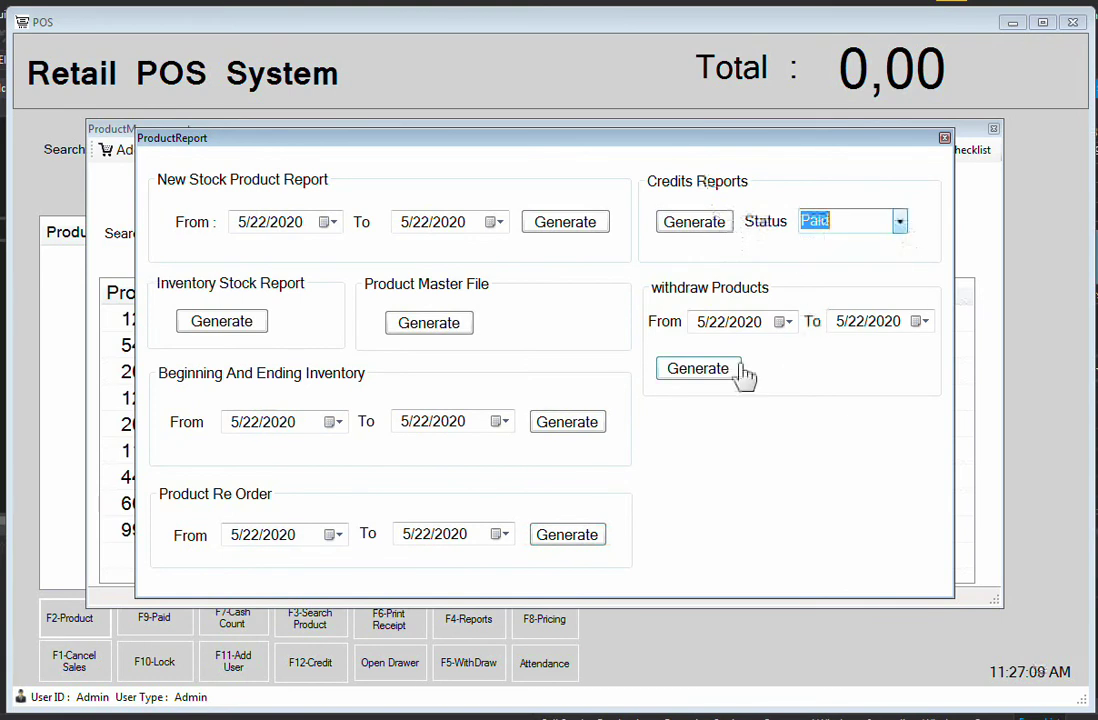
{"action": "left_click", "coordinate": [944, 139]}
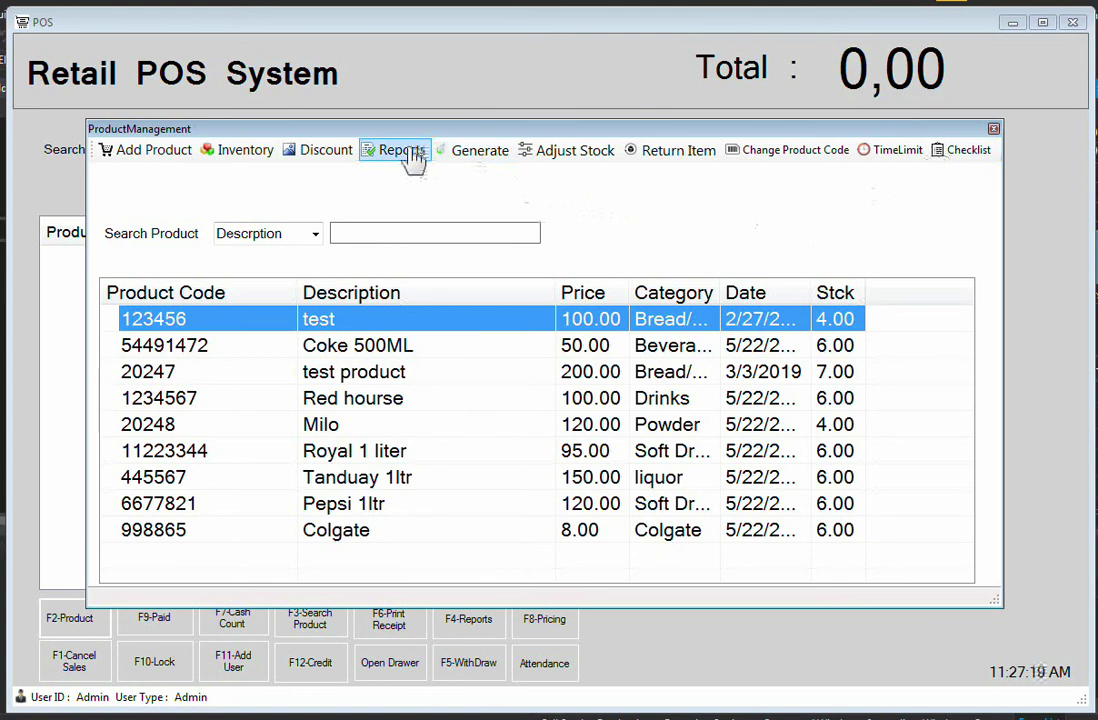
Look over the beginning and ending inventory generation form and the stock adjustment form for product 123456, closing each one.
{"action": "left_click", "coordinate": [483, 155]}
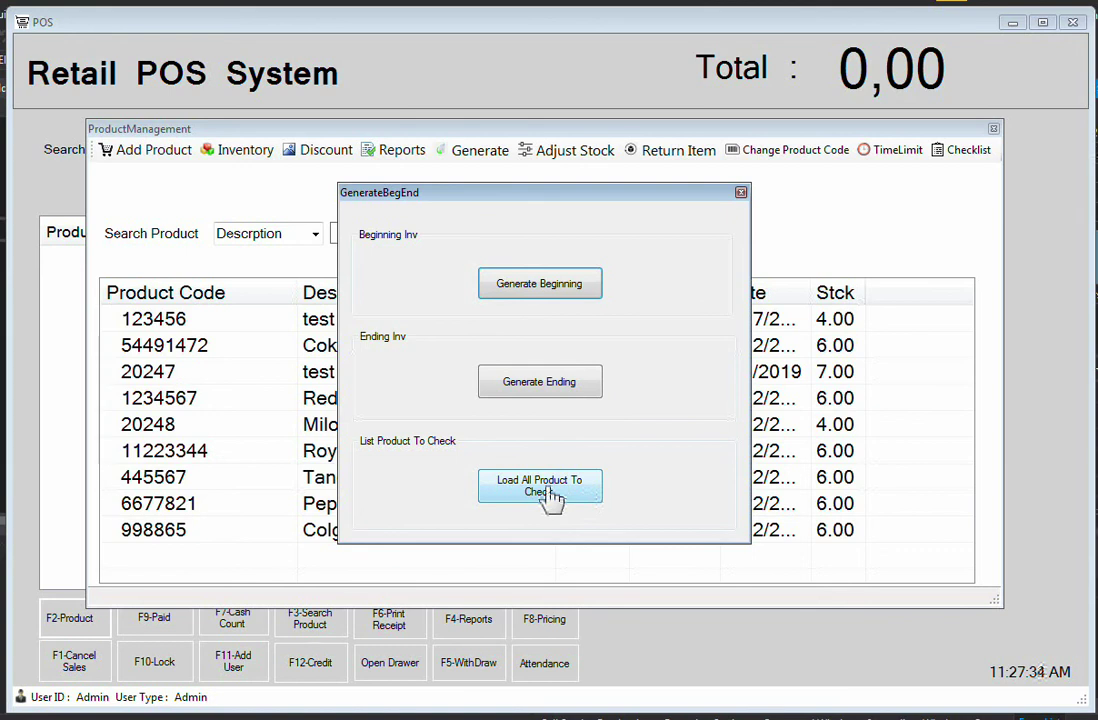
{"action": "left_click", "coordinate": [741, 192]}
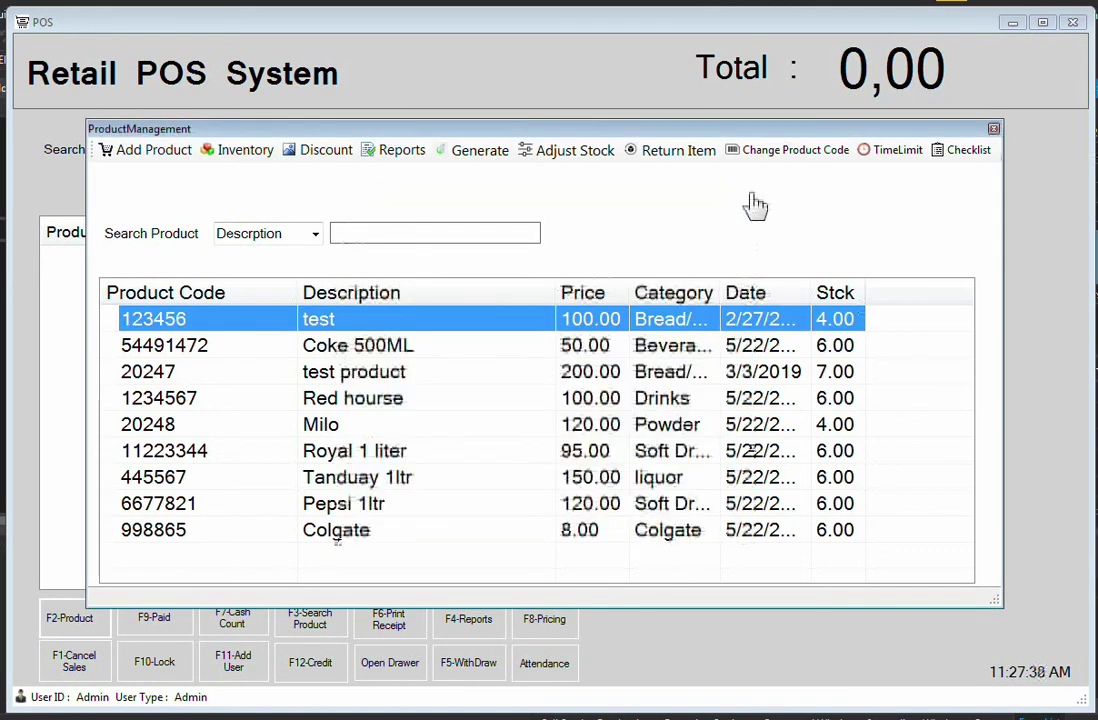
{"action": "left_click", "coordinate": [545, 150]}
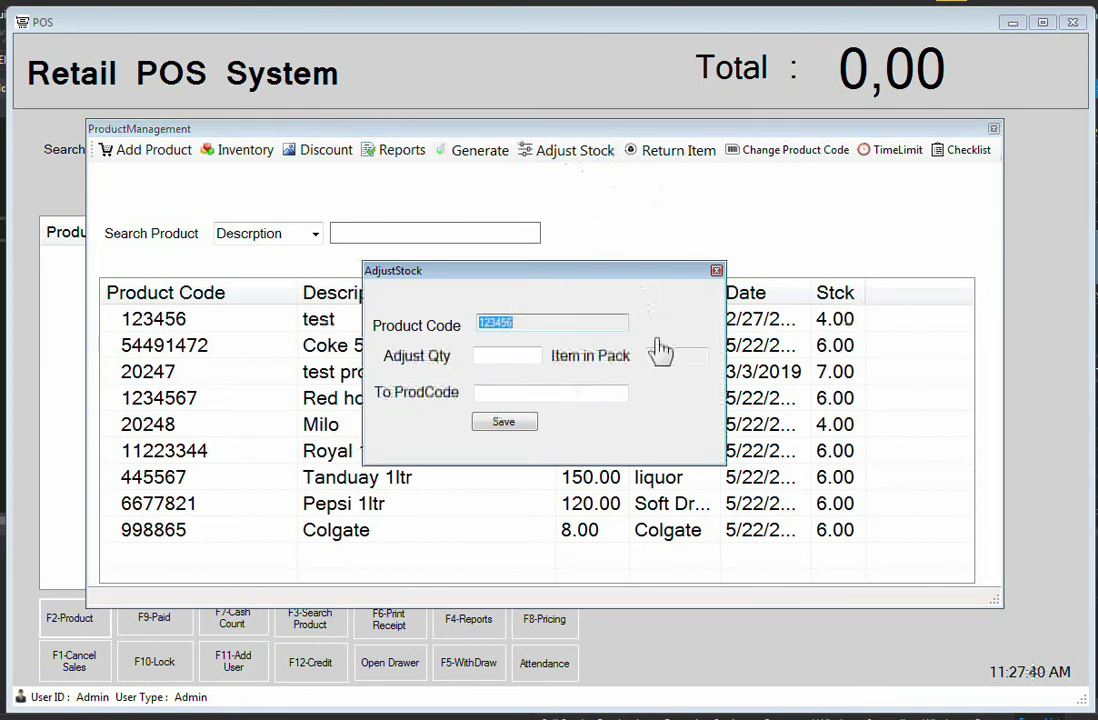
{"action": "left_click", "coordinate": [490, 356]}
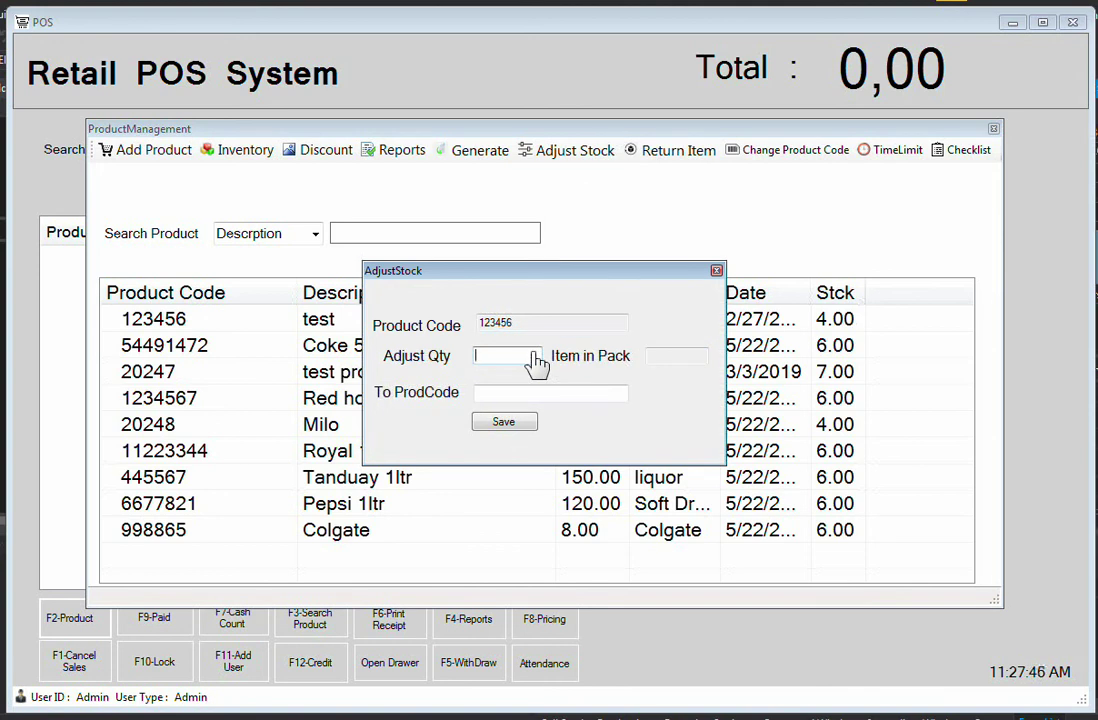
{"action": "left_click", "coordinate": [547, 398]}
{"action": "left_click", "coordinate": [716, 271]}
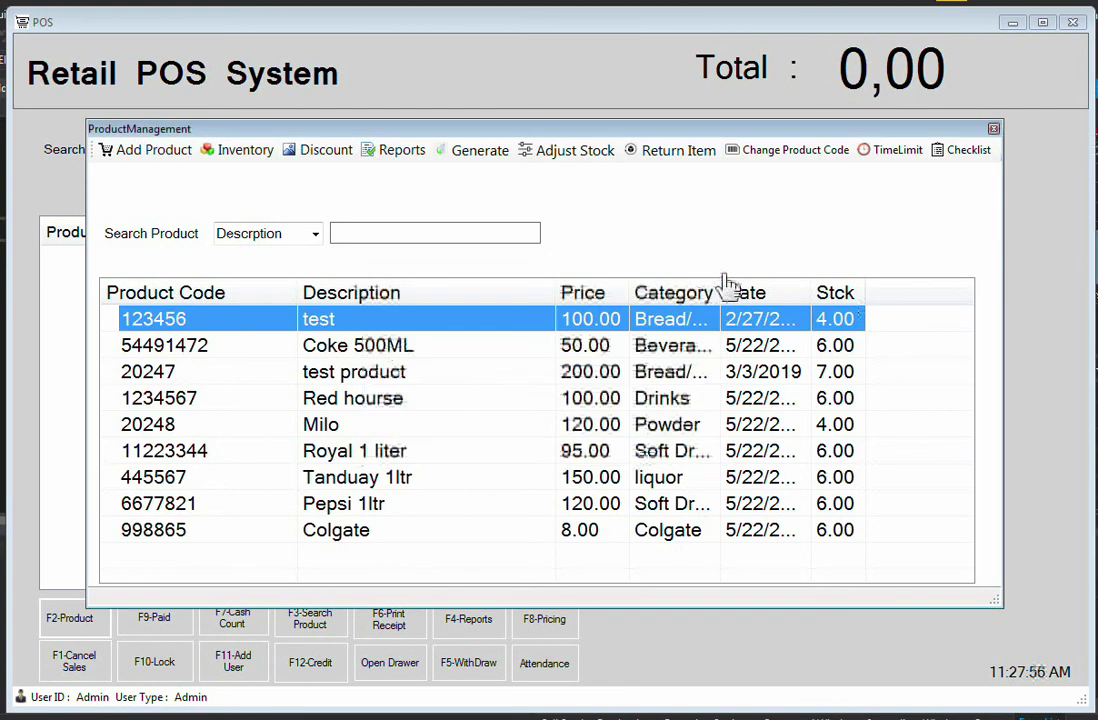
Look over the return item form for product 123456 with its quantity and notes fields, and close it.
{"action": "left_click", "coordinate": [676, 152]}
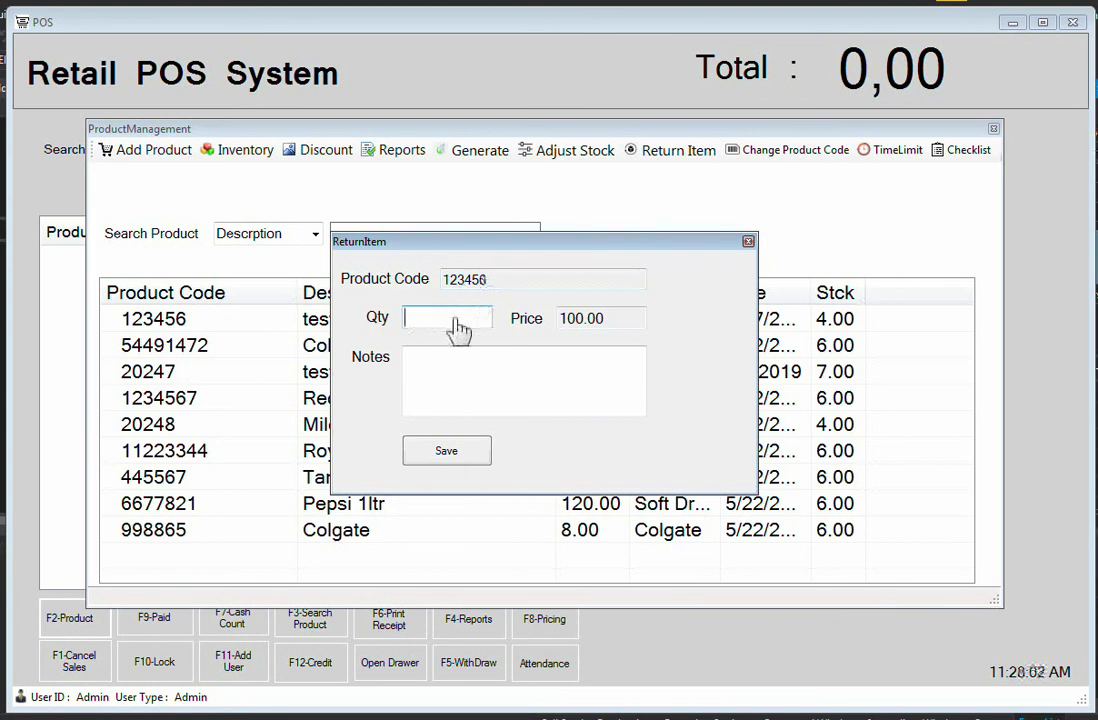
{"action": "left_click", "coordinate": [490, 386]}
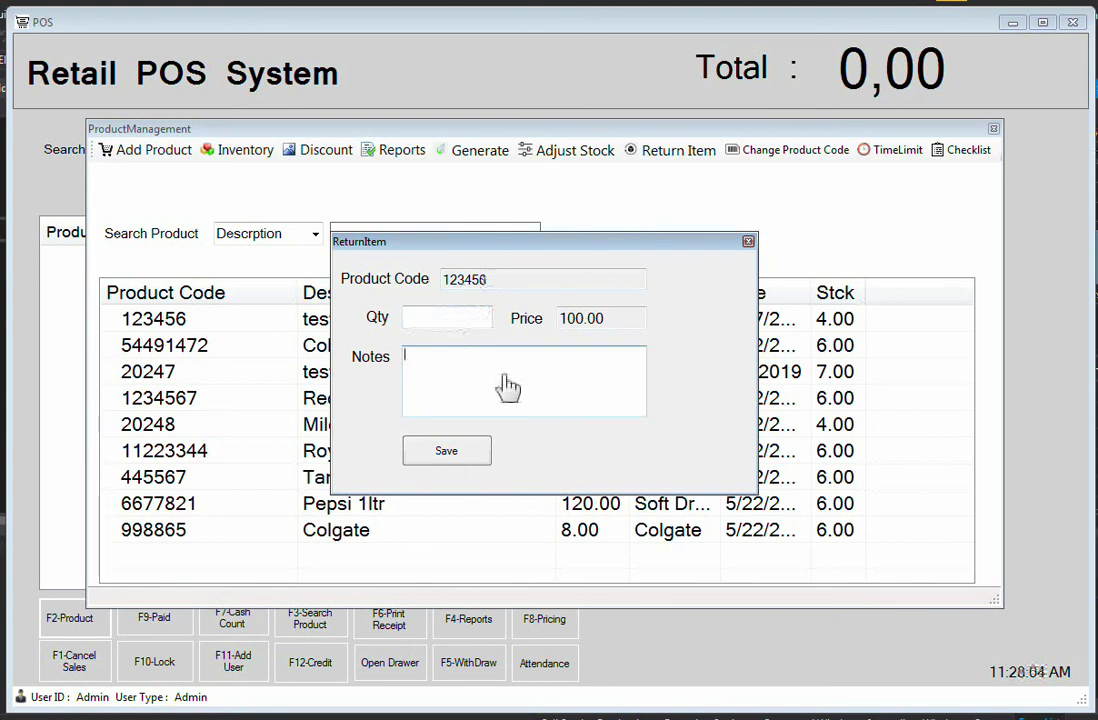
{"action": "left_click", "coordinate": [749, 242]}
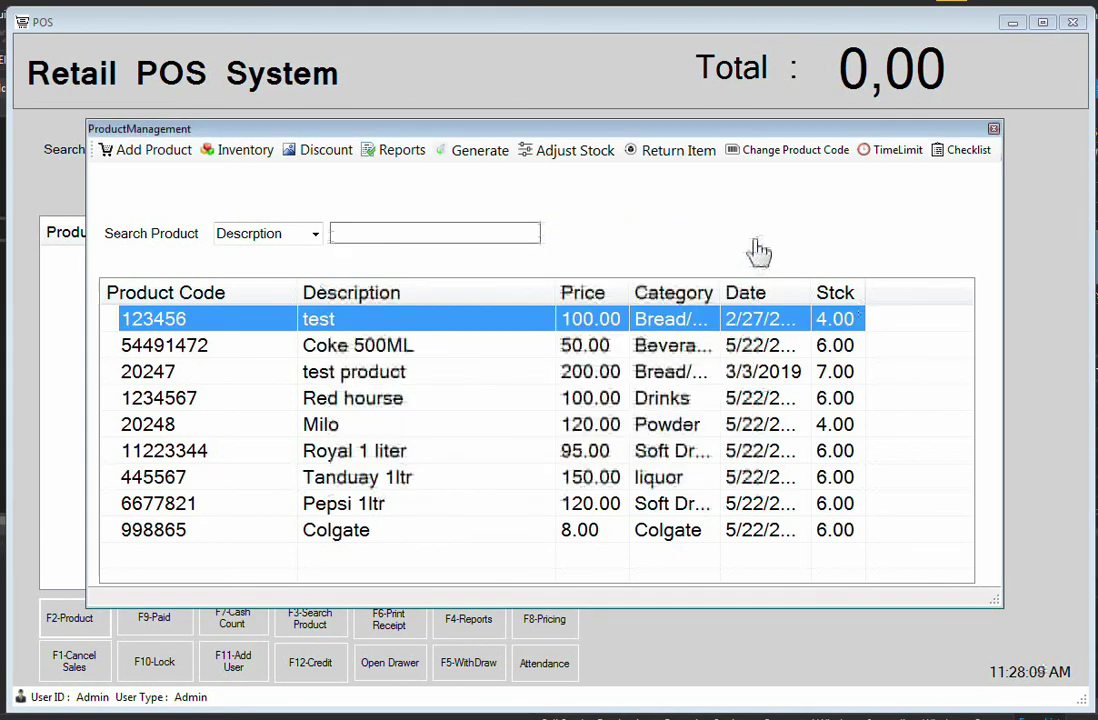
Look over the form for changing the product code of product 123456 and close it without updating.
{"action": "left_click", "coordinate": [806, 151]}
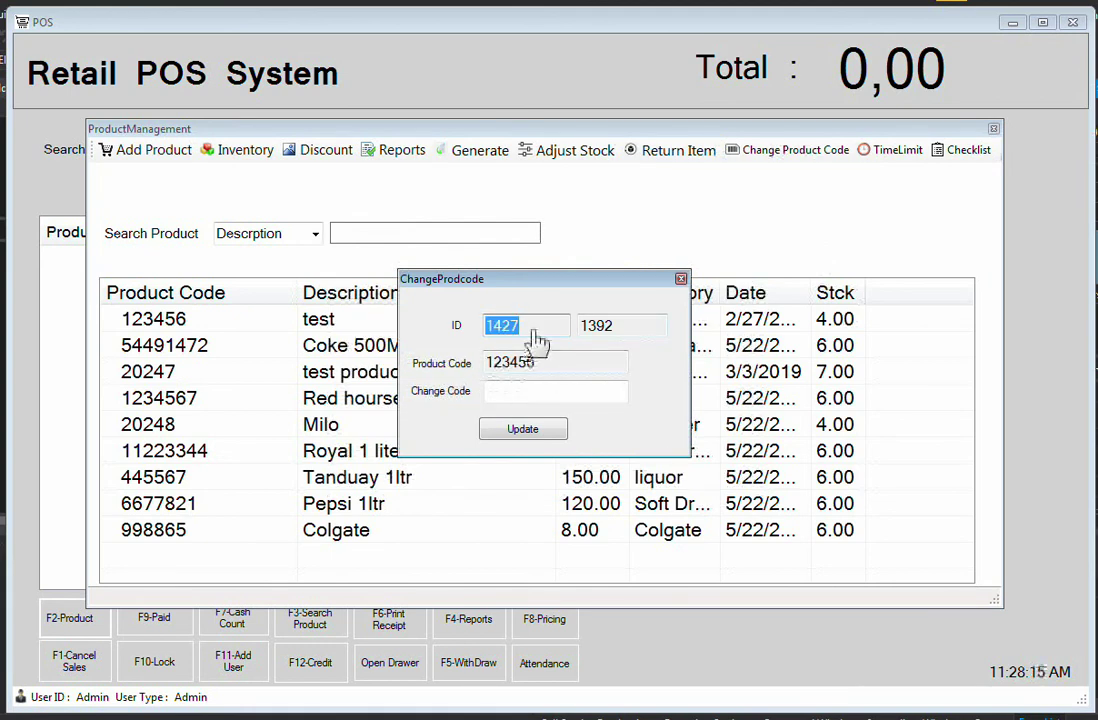
{"action": "left_click", "coordinate": [537, 399]}
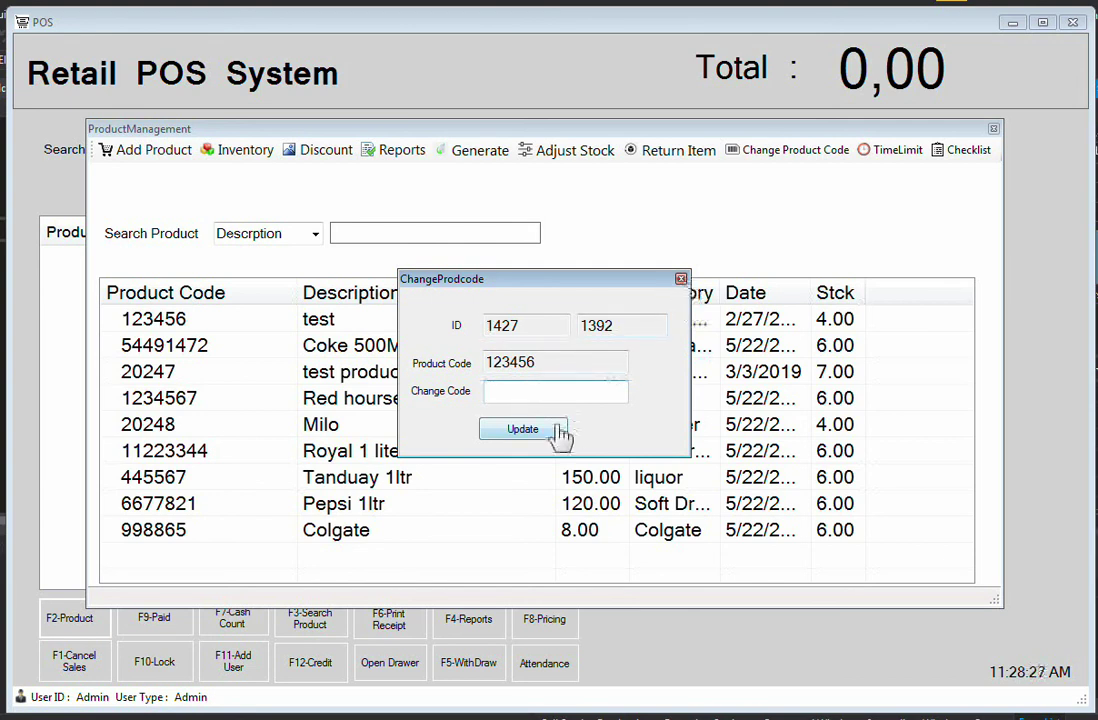
{"action": "left_click", "coordinate": [682, 280]}
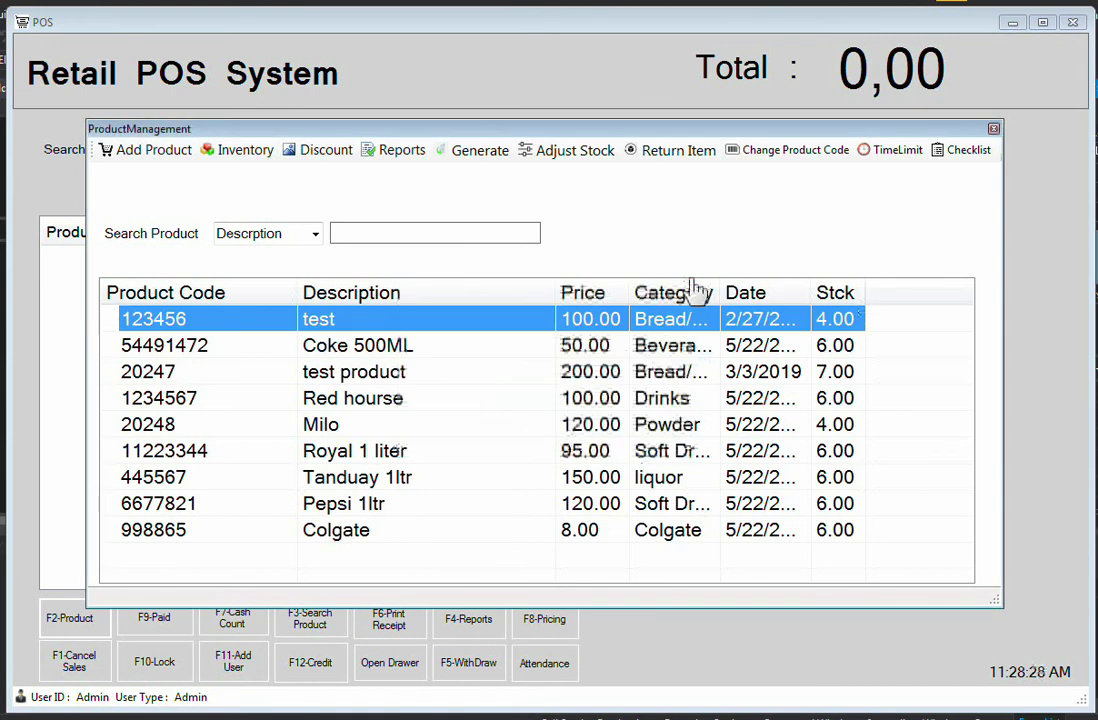
Look over the time limit configuration with its set-time field and status options, and close it without setting anything.
{"action": "left_click", "coordinate": [886, 152]}
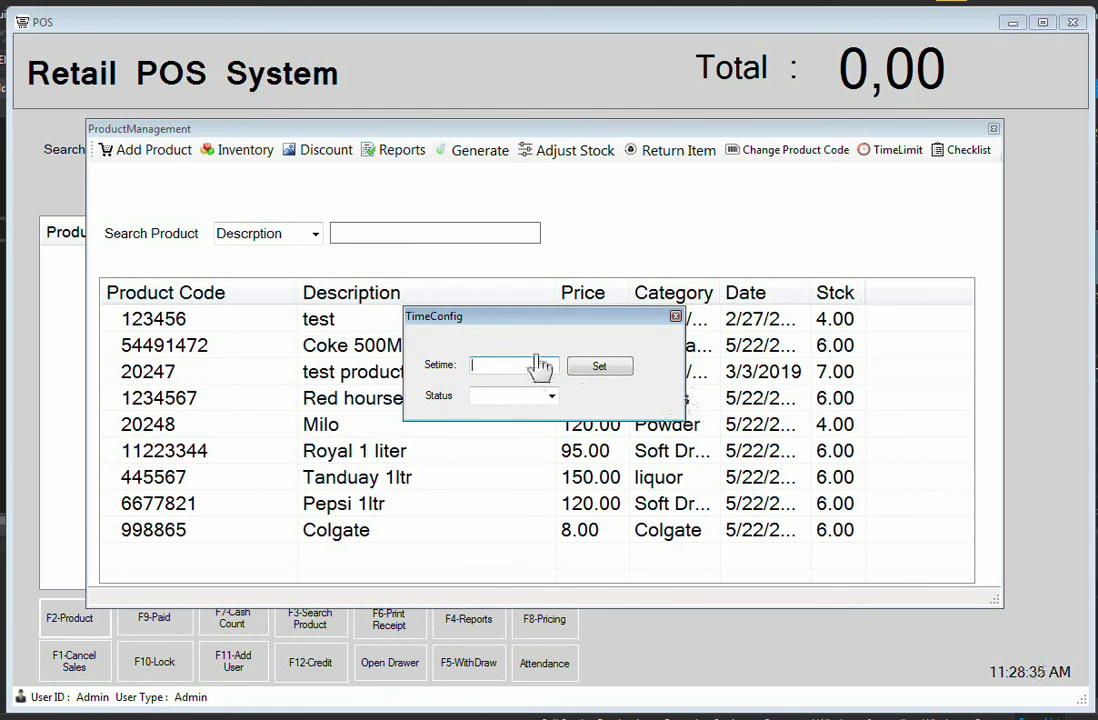
{"action": "left_click", "coordinate": [530, 394]}
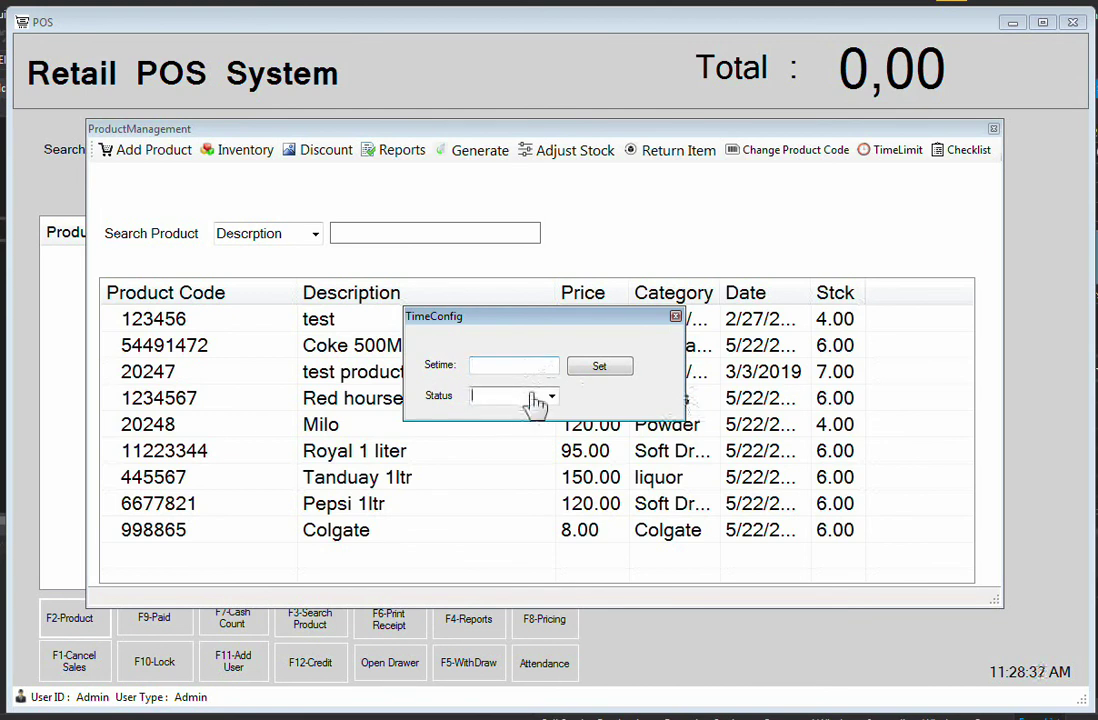
{"action": "left_click", "coordinate": [552, 397]}
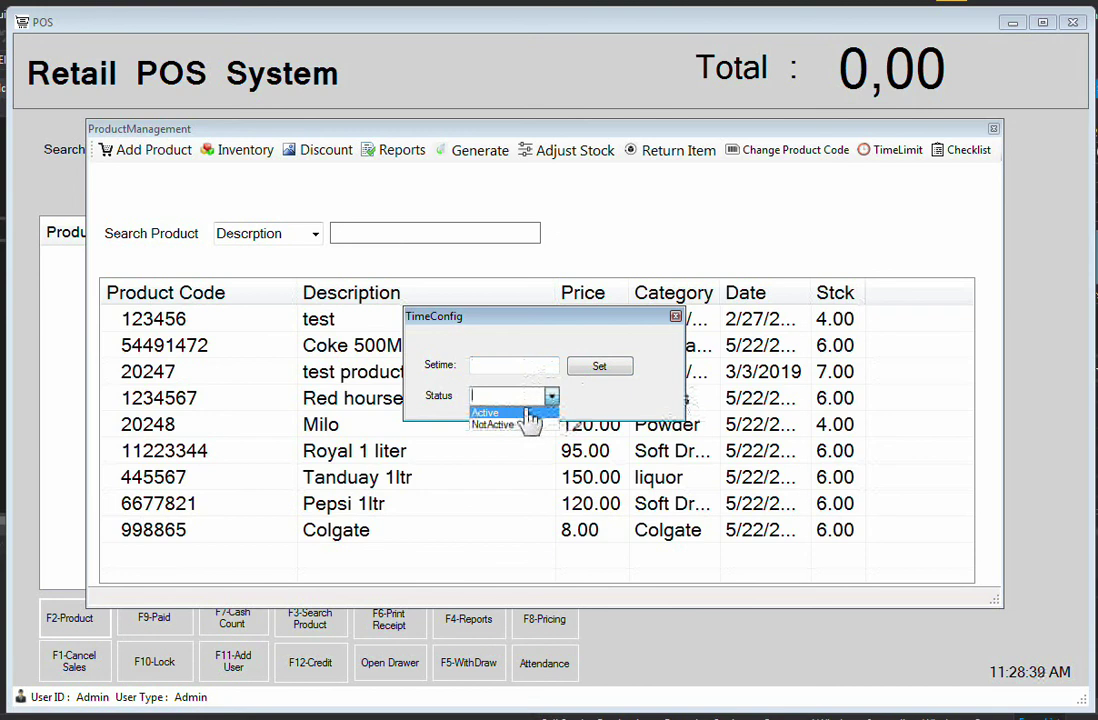
{"action": "left_click", "coordinate": [610, 408]}
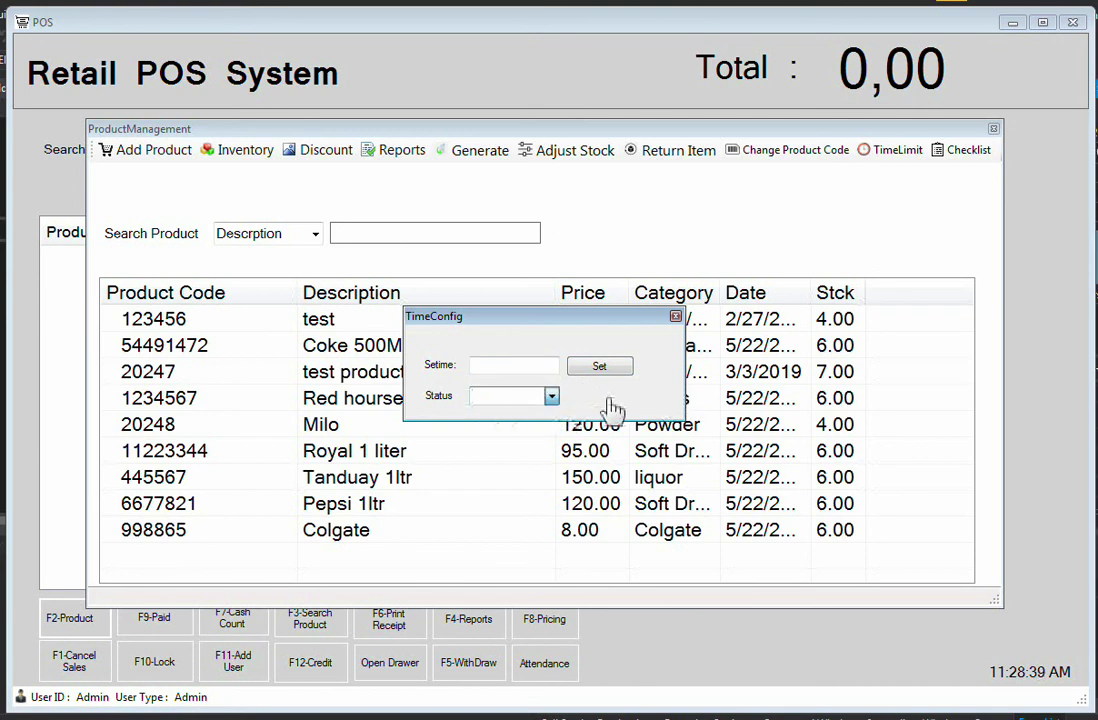
{"action": "left_click", "coordinate": [676, 318]}
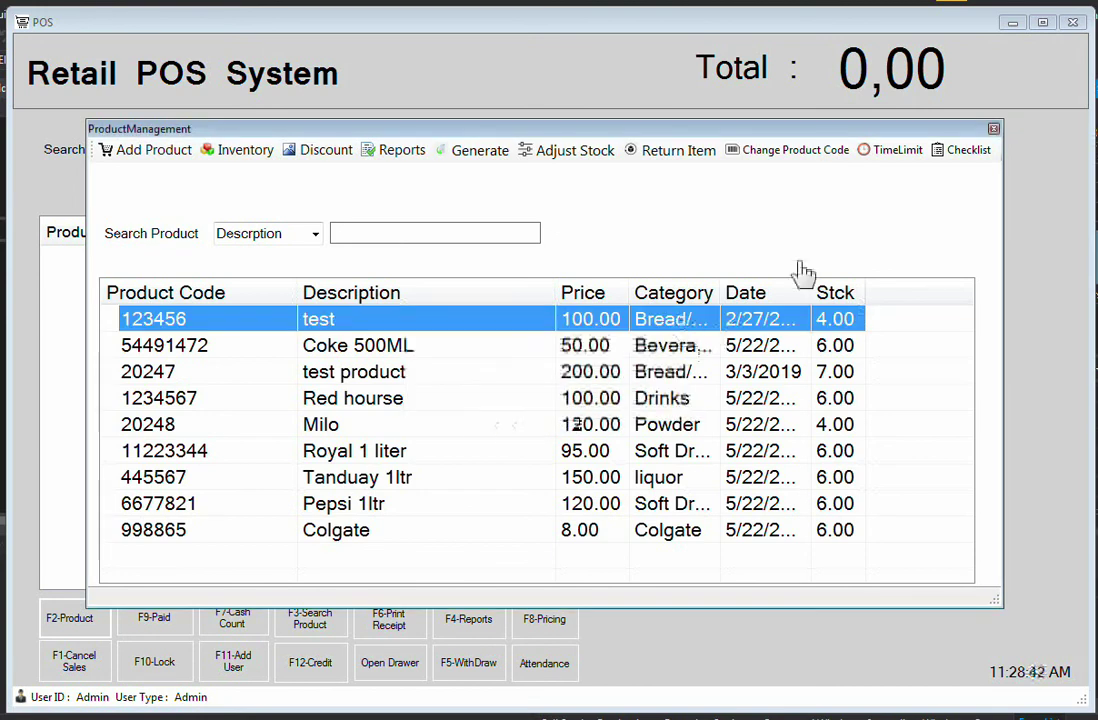
Look over the product checklist form and its report for May 22, 2020, closing both without recording any actual stock.
{"action": "left_click", "coordinate": [968, 152]}
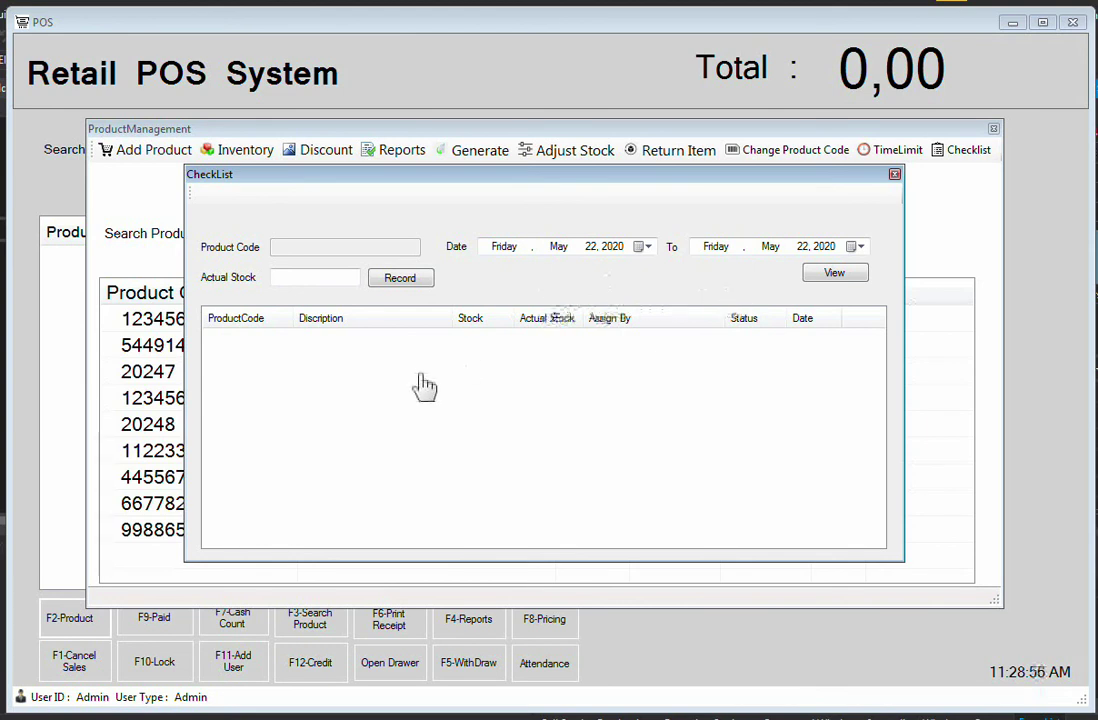
{"action": "left_click", "coordinate": [834, 273]}
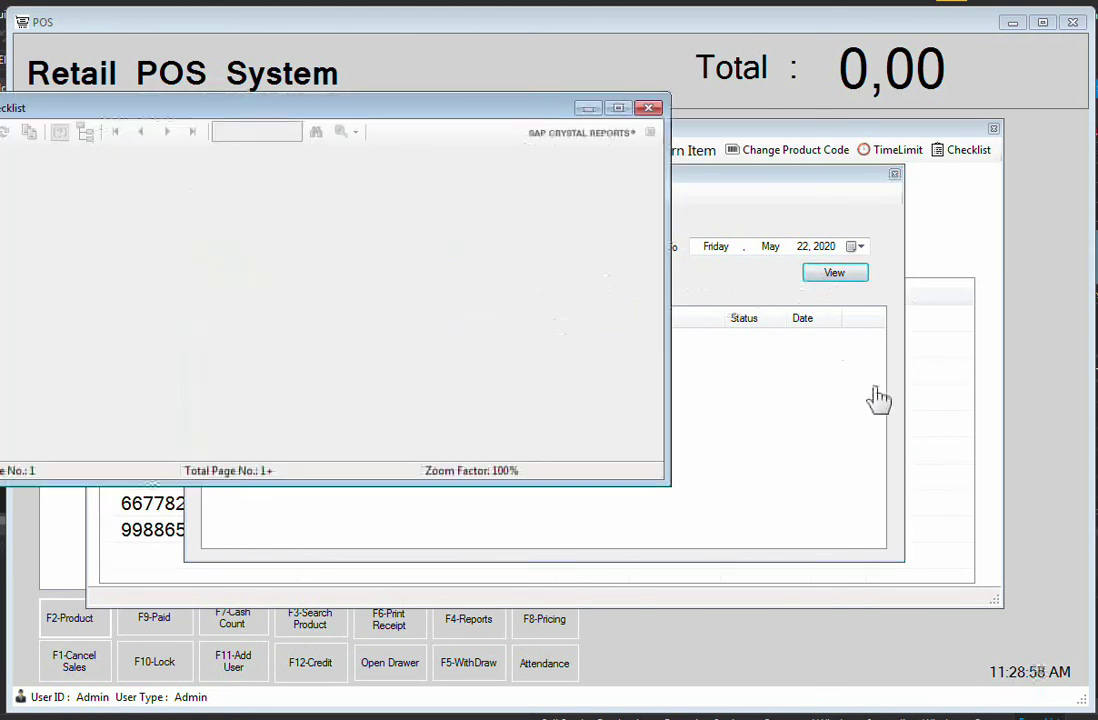
{"action": "left_click", "coordinate": [650, 108]}
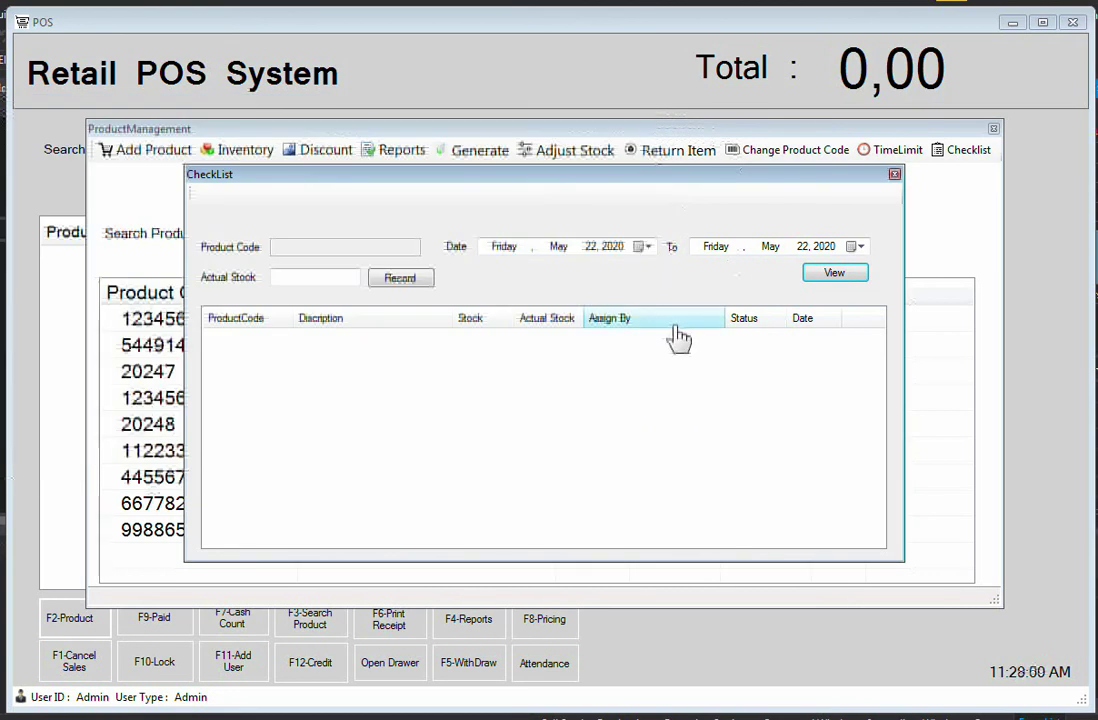
{"action": "left_click", "coordinate": [895, 175]}
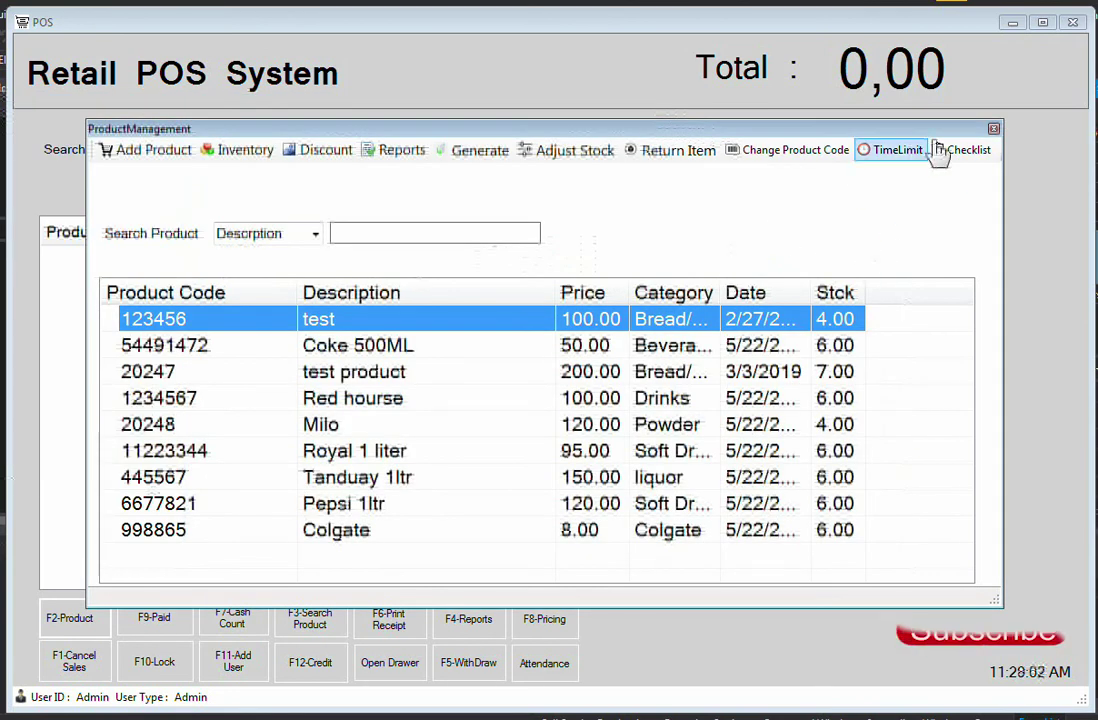
Close product management and activate the product search field on the main sales screen.
{"action": "left_click", "coordinate": [993, 130]}
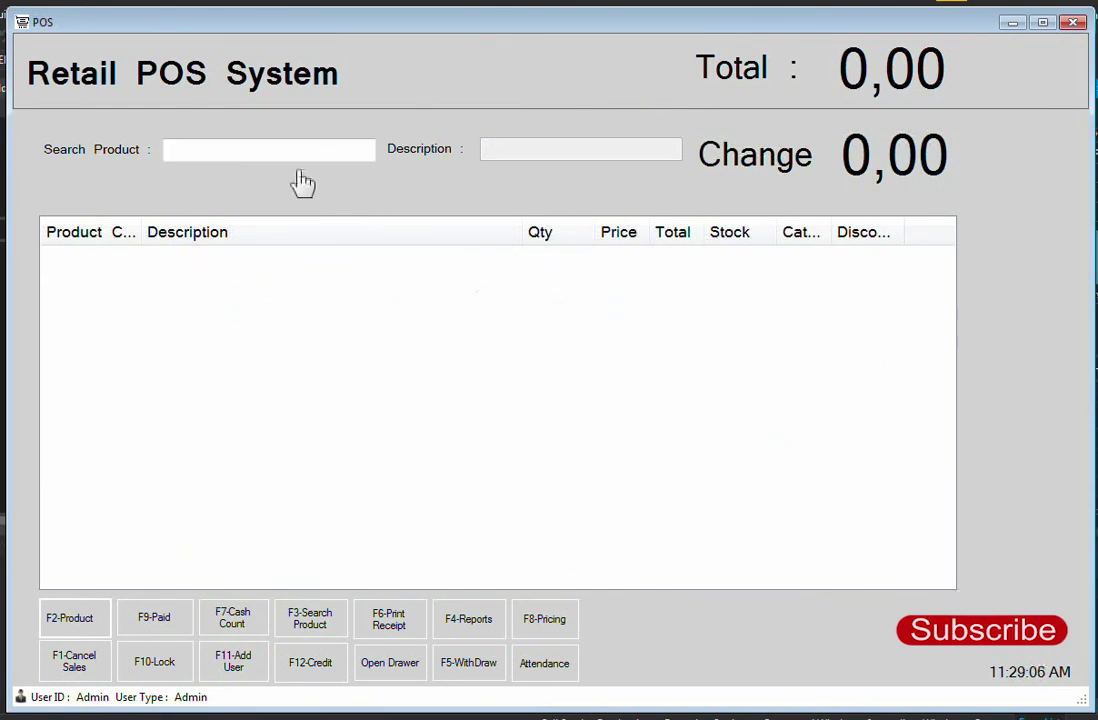
{"action": "left_click", "coordinate": [247, 152]}
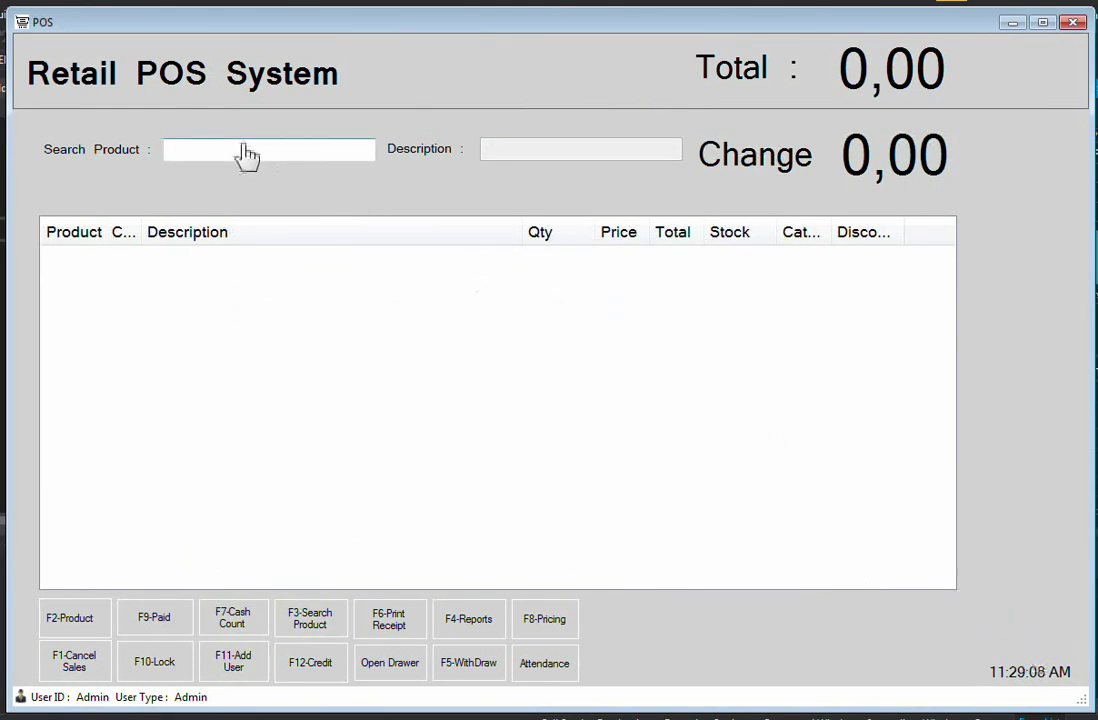